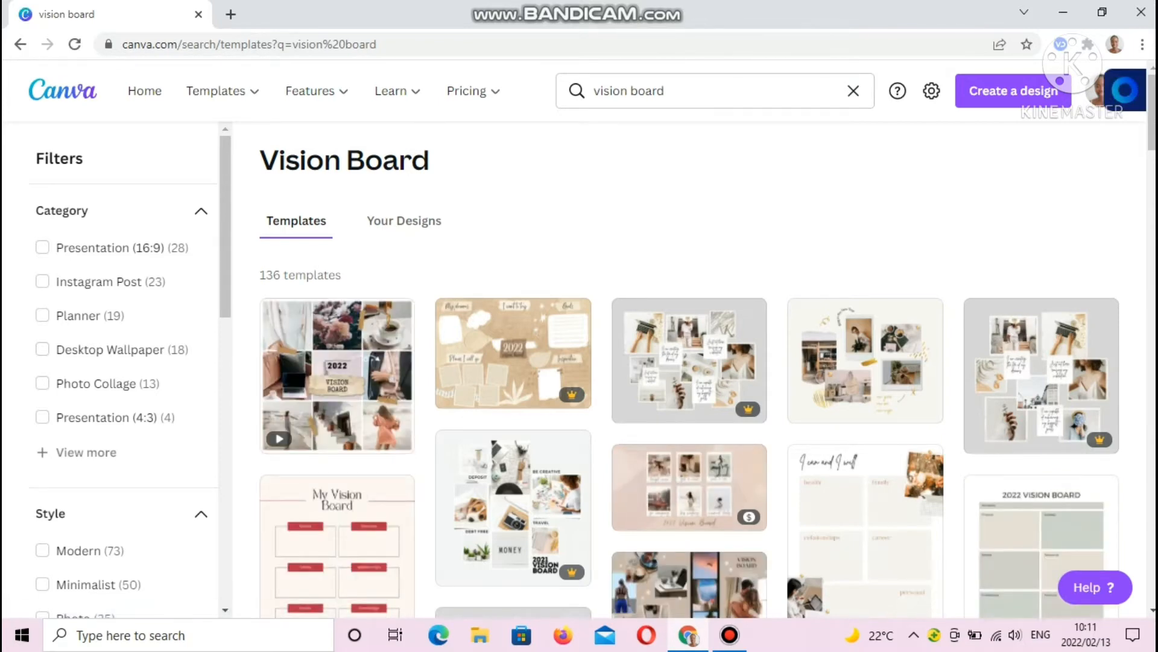
Browse the vision board template results for a suitable photo collage layout
{"action": "scroll", "coordinate": [705, 347], "scroll_direction": "down", "scroll_amount": 2}
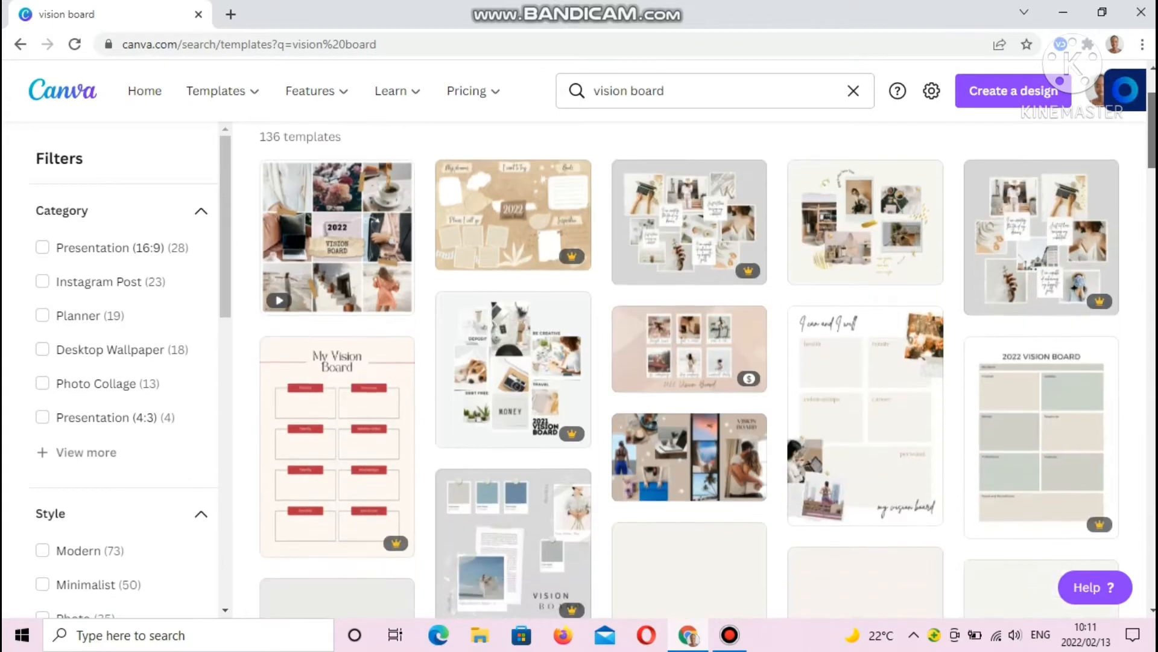
{"action": "scroll", "coordinate": [706, 347], "scroll_direction": "down", "scroll_amount": 4}
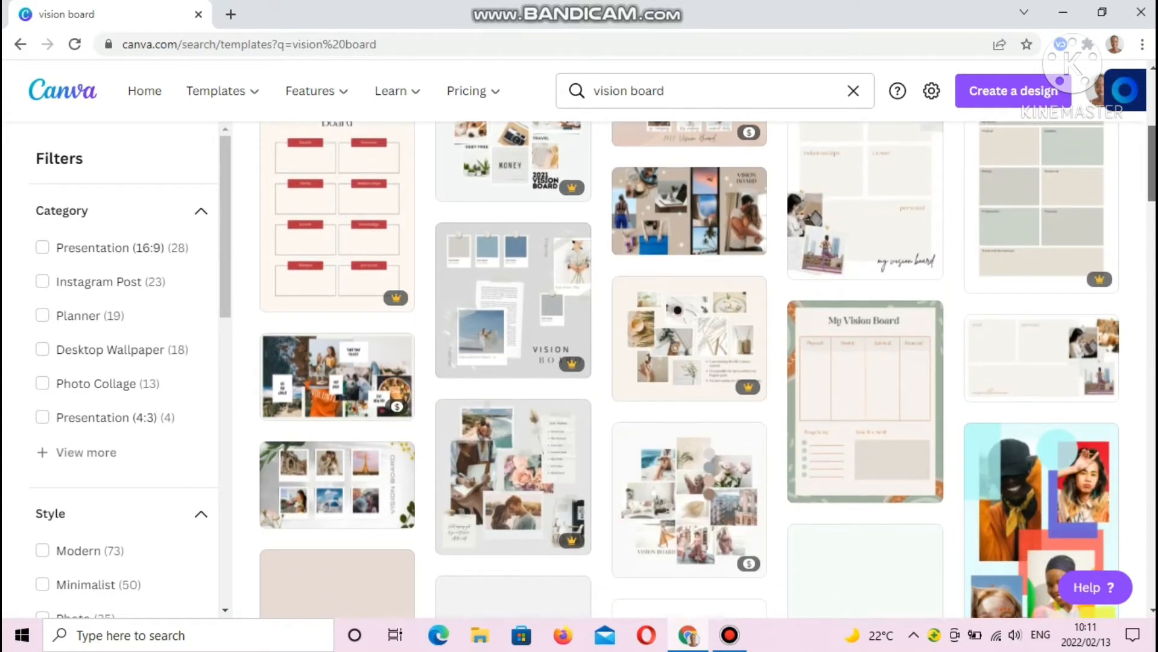
{"action": "scroll", "coordinate": [706, 347], "scroll_direction": "down", "scroll_amount": 4}
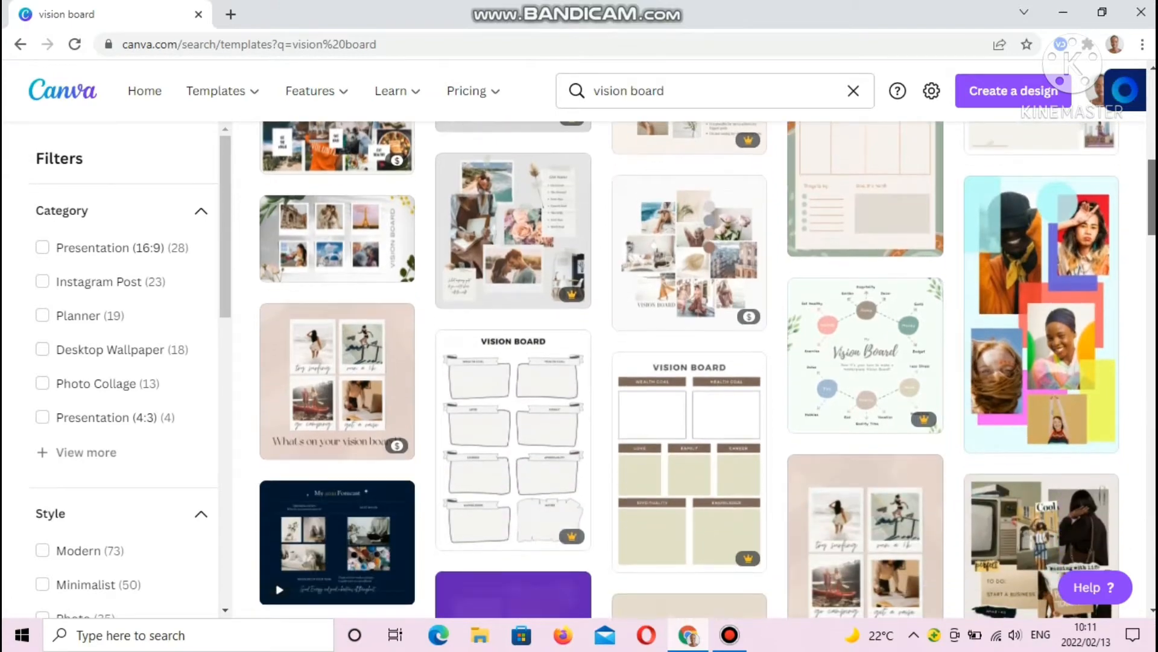
{"action": "scroll", "coordinate": [706, 347], "scroll_direction": "down", "scroll_amount": 3}
{"action": "scroll", "coordinate": [706, 346], "scroll_direction": "up", "scroll_amount": 3}
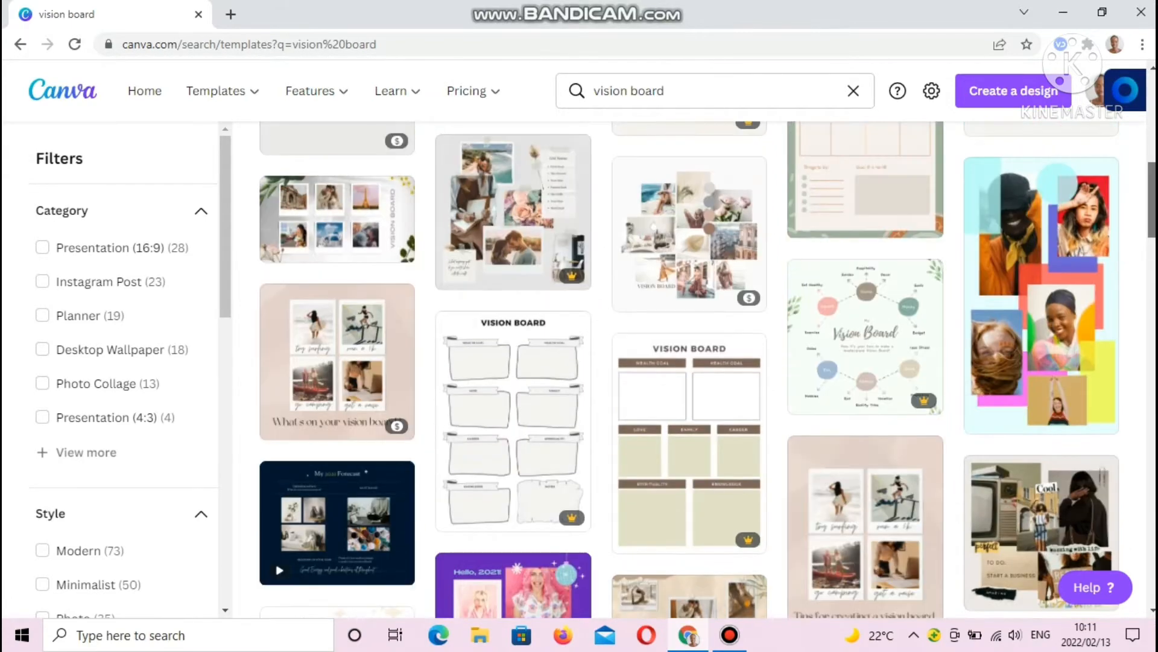
{"action": "scroll", "coordinate": [706, 347], "scroll_direction": "down", "scroll_amount": 4}
{"action": "scroll", "coordinate": [706, 347], "scroll_direction": "down", "scroll_amount": 2}
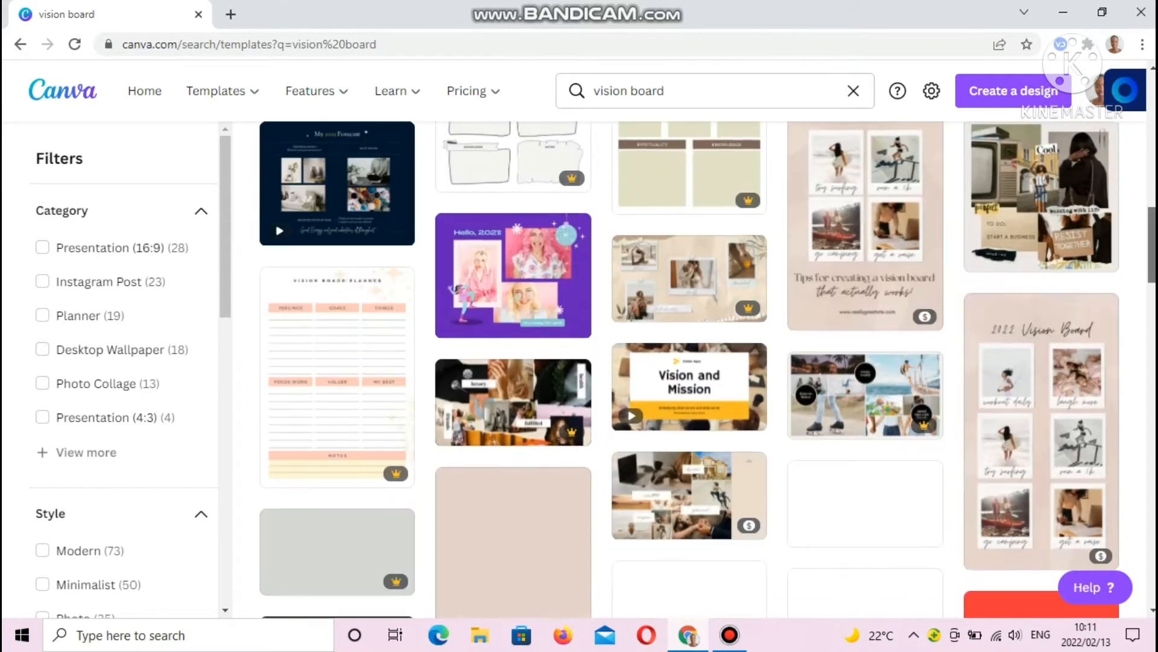
{"action": "scroll", "coordinate": [706, 347], "scroll_direction": "down", "scroll_amount": 2}
{"action": "scroll", "coordinate": [706, 347], "scroll_direction": "down", "scroll_amount": 2}
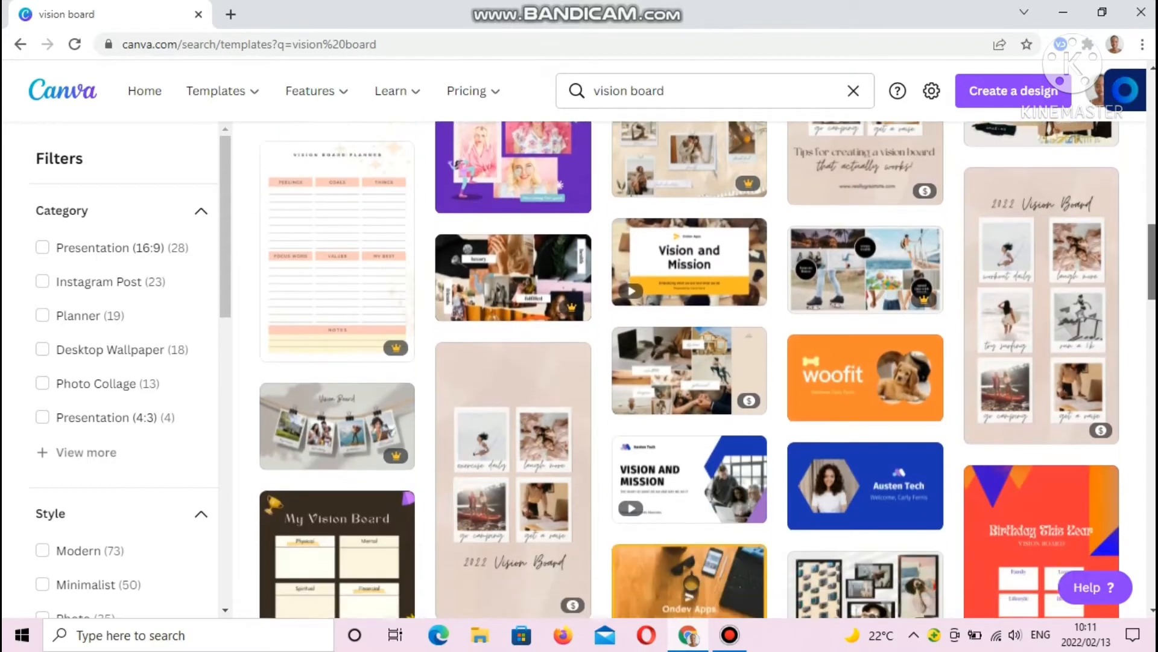
{"action": "scroll", "coordinate": [706, 347], "scroll_direction": "down", "scroll_amount": 2}
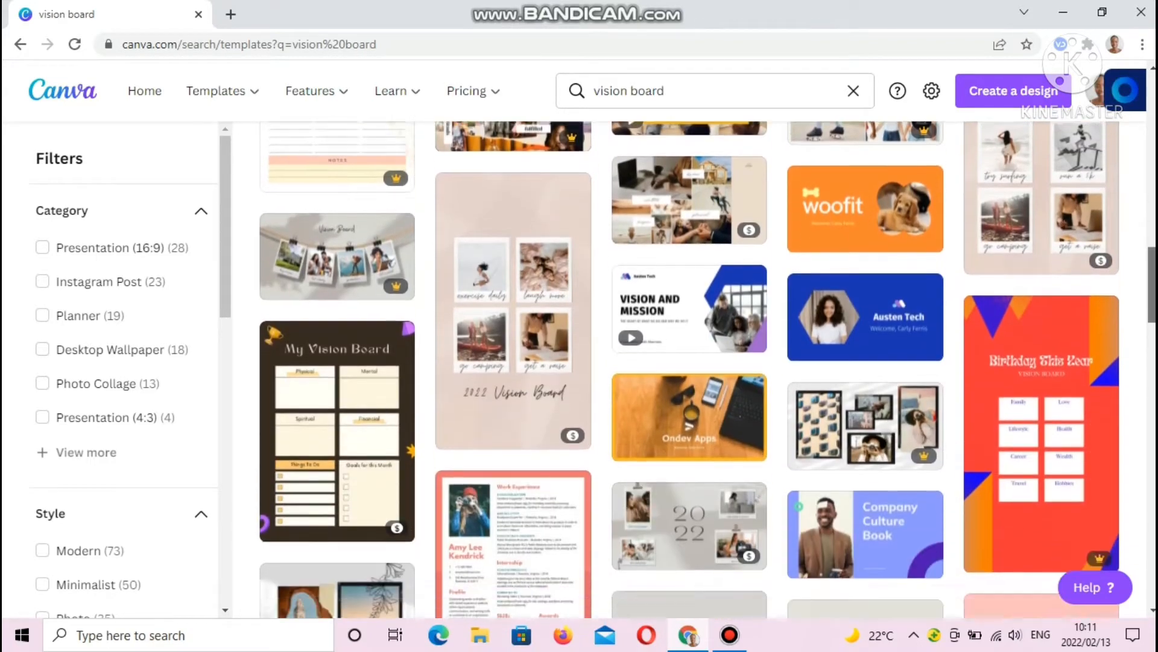
{"action": "scroll", "coordinate": [705, 347], "scroll_direction": "down", "scroll_amount": 2}
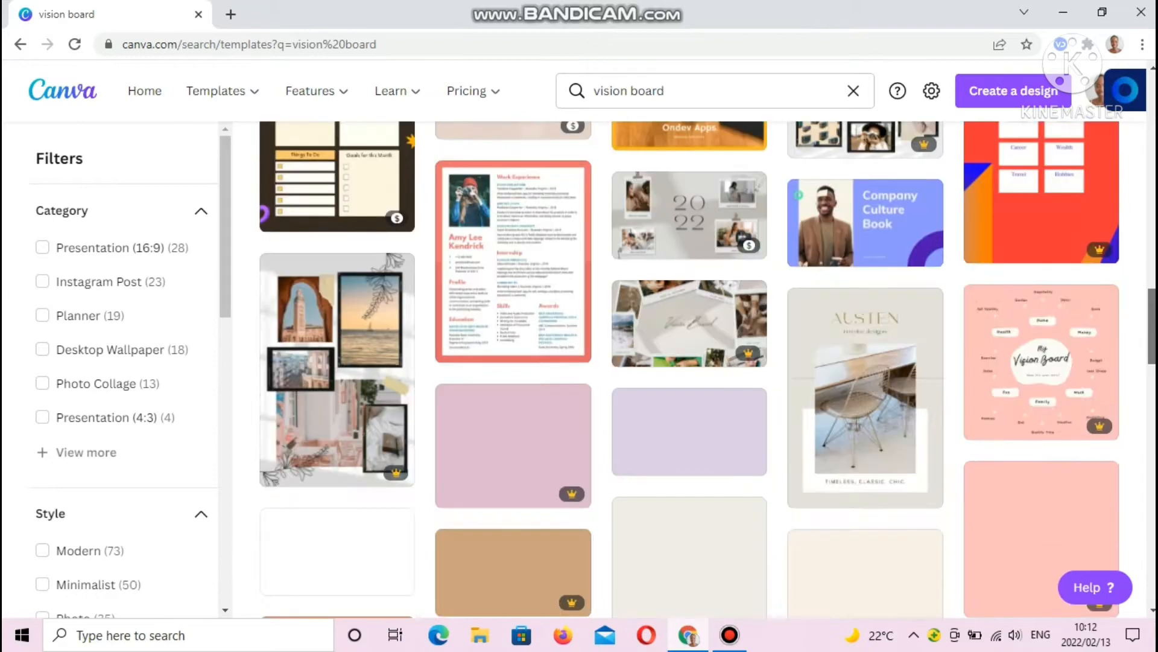
{"action": "scroll", "coordinate": [689, 365], "scroll_direction": "down", "scroll_amount": 4}
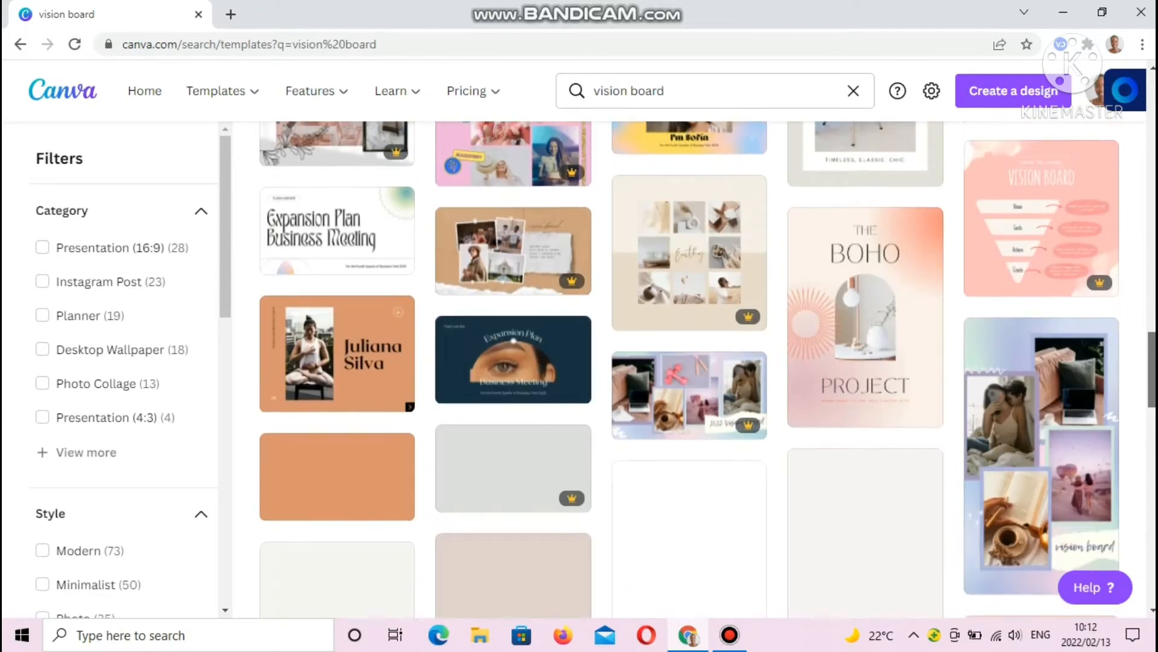
{"action": "scroll", "coordinate": [706, 369], "scroll_direction": "down", "scroll_amount": 2}
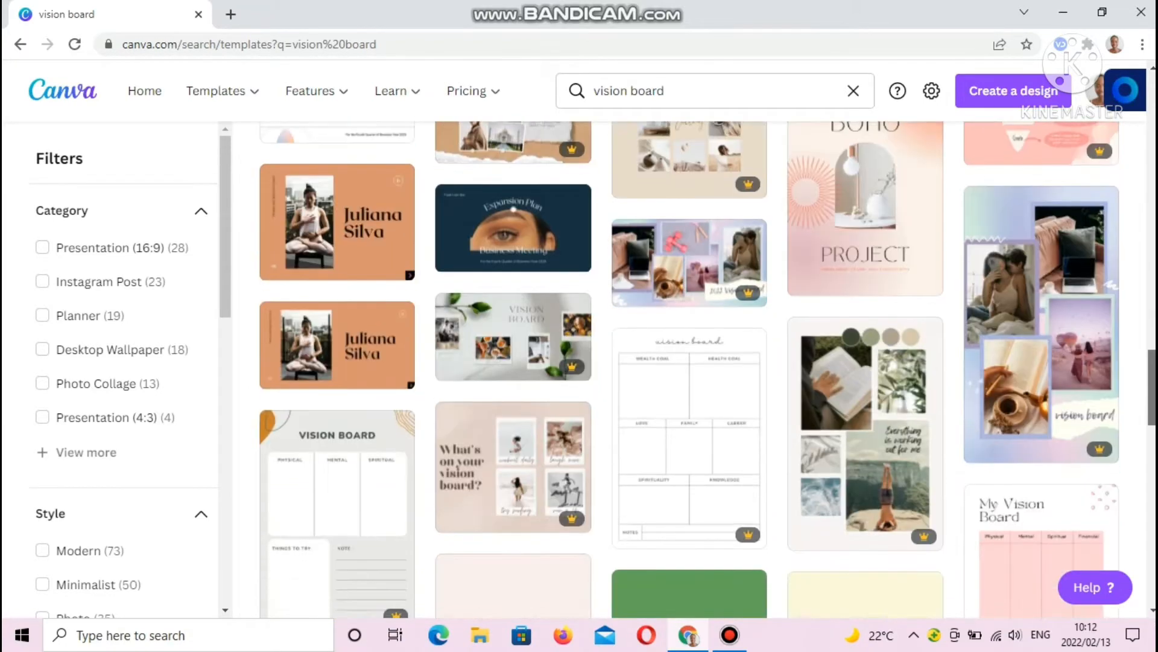
{"action": "scroll", "coordinate": [706, 369], "scroll_direction": "down", "scroll_amount": 4}
{"action": "scroll", "coordinate": [706, 370], "scroll_direction": "down", "scroll_amount": 5}
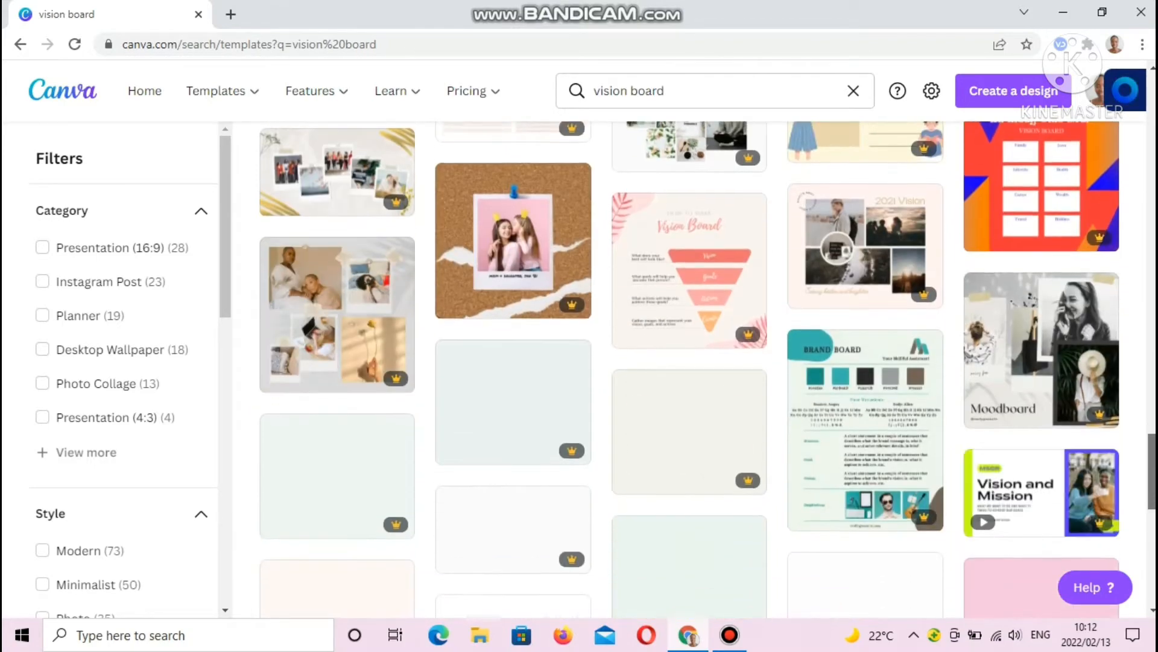
{"action": "scroll", "coordinate": [706, 369], "scroll_direction": "down", "scroll_amount": 10}
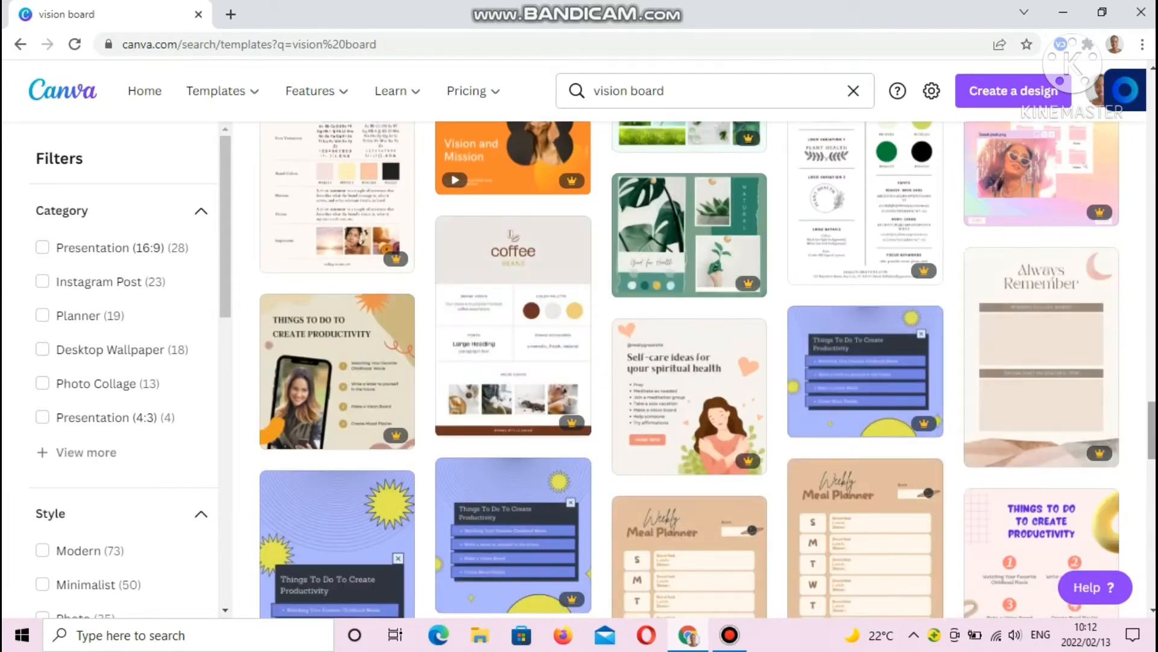
Open the preview of the Earthy Neutral Moodboard Vision Photoshoot Collage template from the vision board results
{"action": "scroll", "coordinate": [706, 369], "scroll_direction": "up", "scroll_amount": 4}
{"action": "left_click_drag", "start_coordinate": [1153, 406], "coordinate": [1152, 371]}
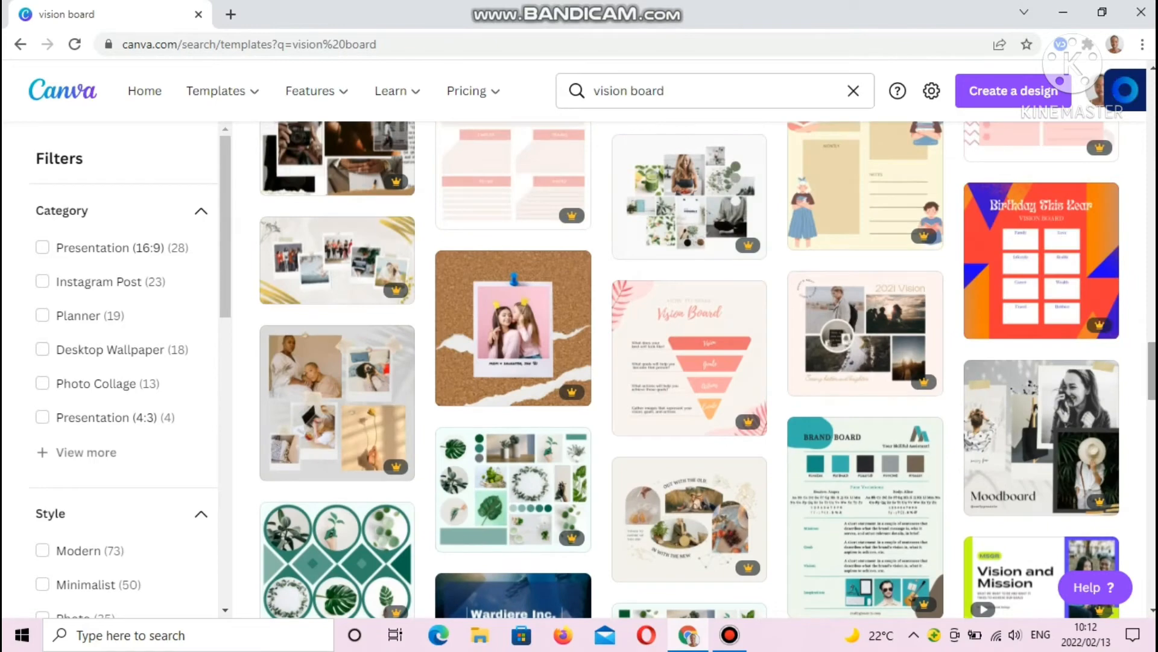
{"action": "left_click_drag", "start_coordinate": [1153, 371], "coordinate": [1152, 295]}
{"action": "left_click", "coordinate": [689, 307]}
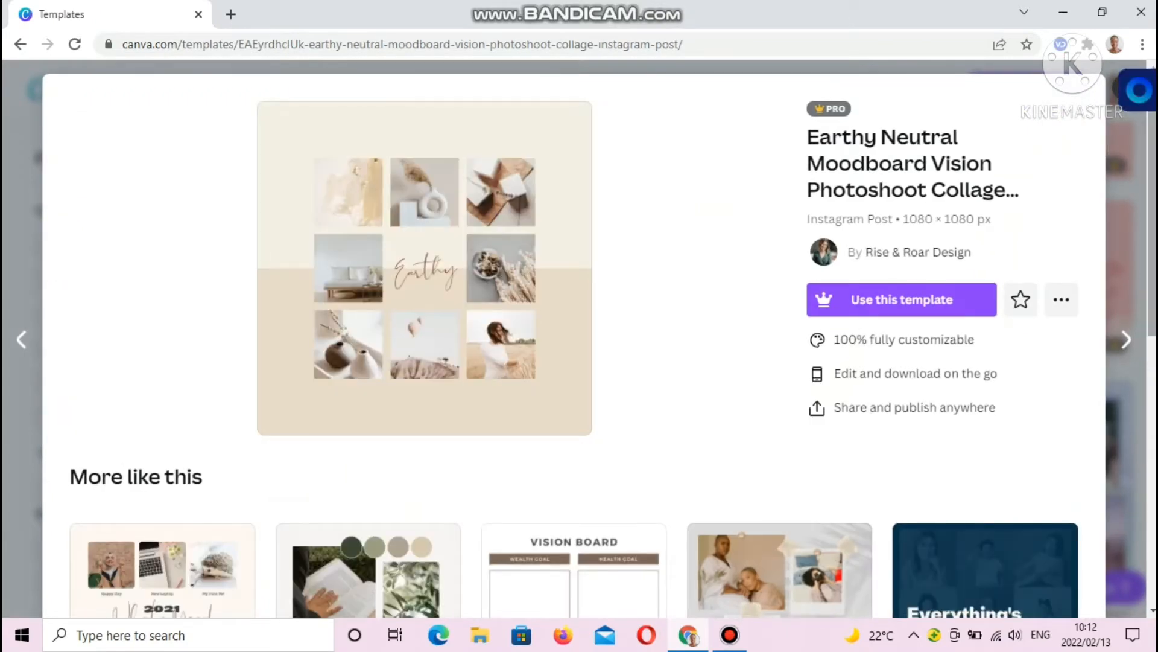
Find the Neutral Modern Chic Photo Collage among the similar templates and open its preview
{"action": "scroll", "coordinate": [573, 338], "scroll_direction": "down", "scroll_amount": 3}
{"action": "scroll", "coordinate": [573, 338], "scroll_direction": "down", "scroll_amount": 2}
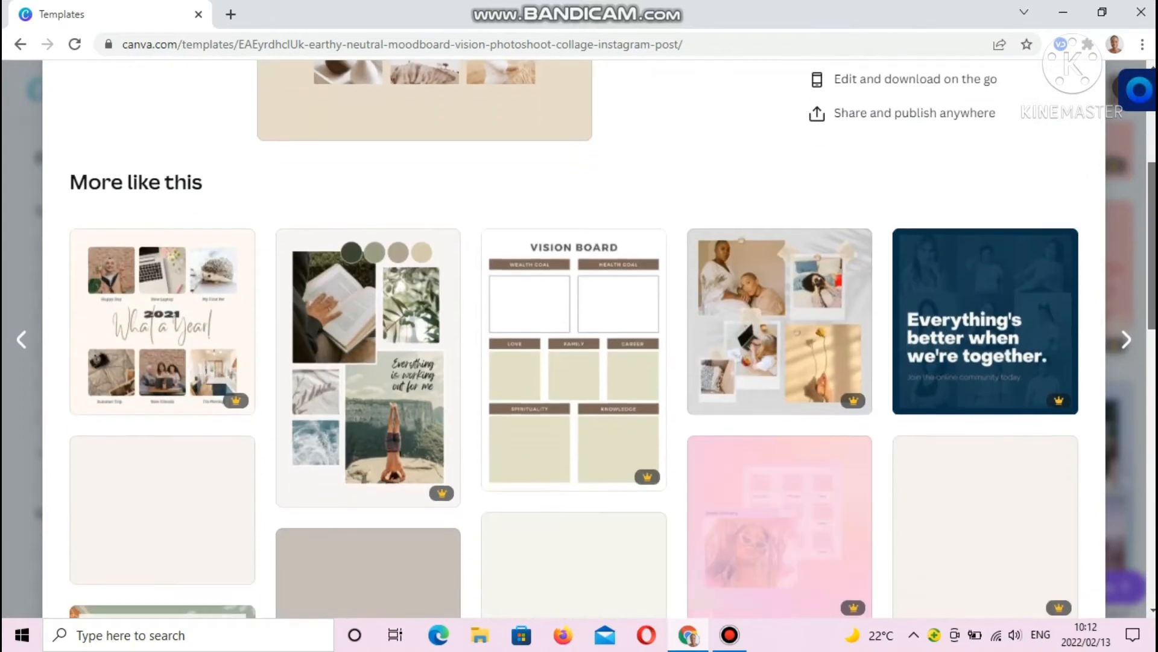
{"action": "scroll", "coordinate": [983, 247], "scroll_direction": "down", "scroll_amount": 8}
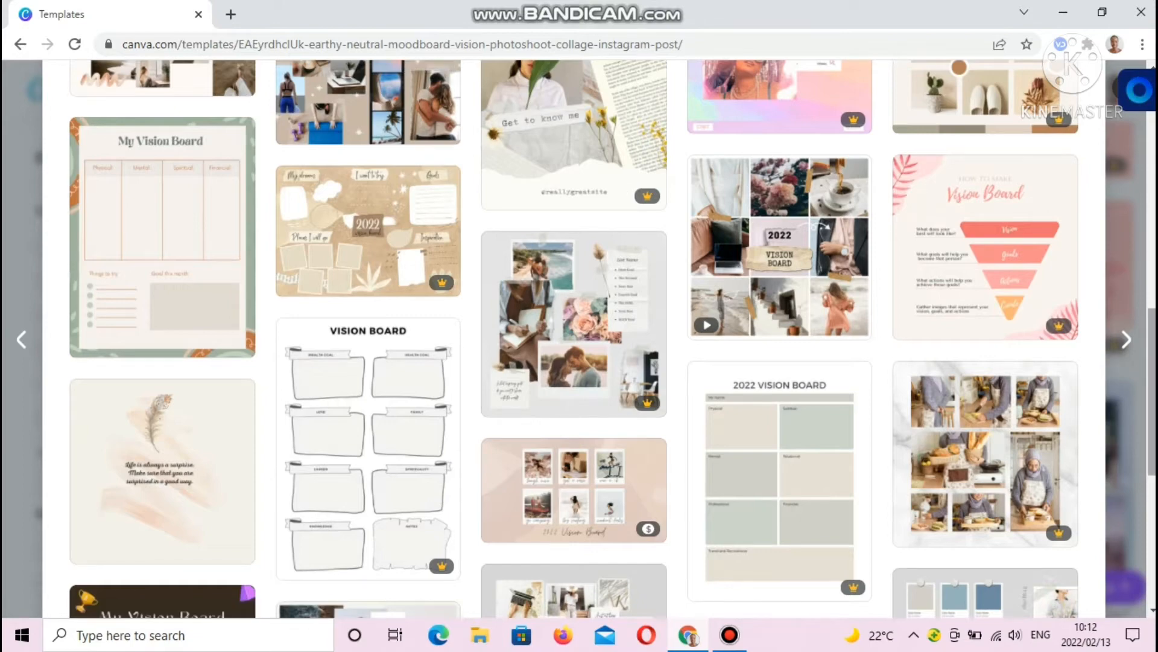
{"action": "left_click_drag", "start_coordinate": [1152, 368], "coordinate": [1152, 315]}
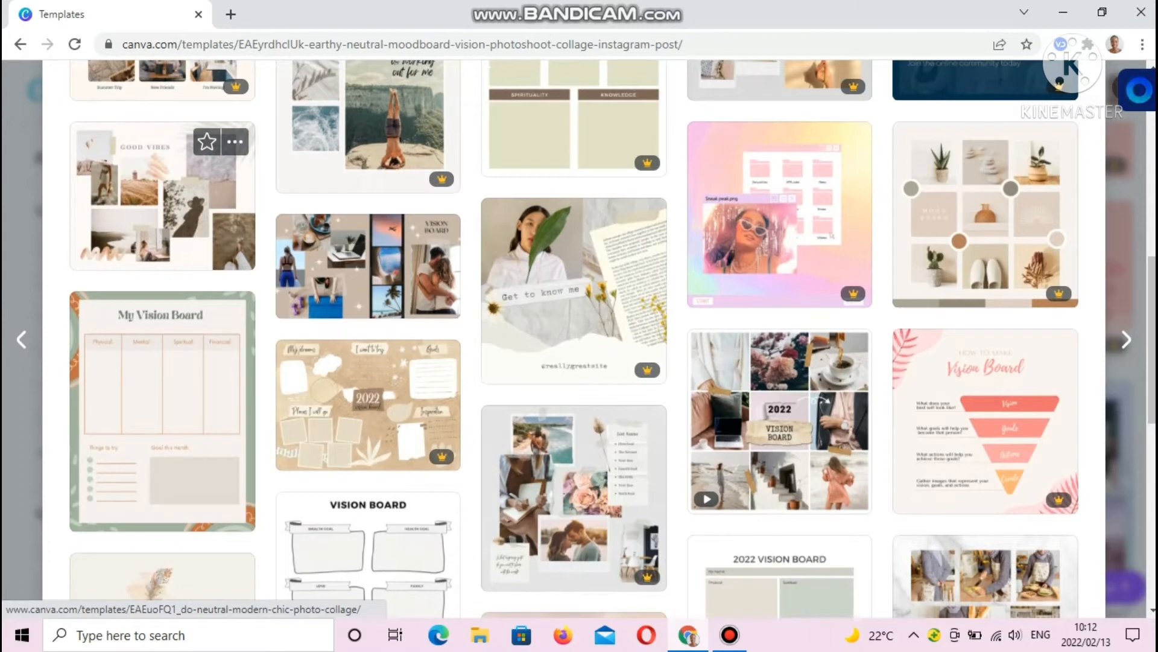
{"action": "left_click", "coordinate": [162, 199]}
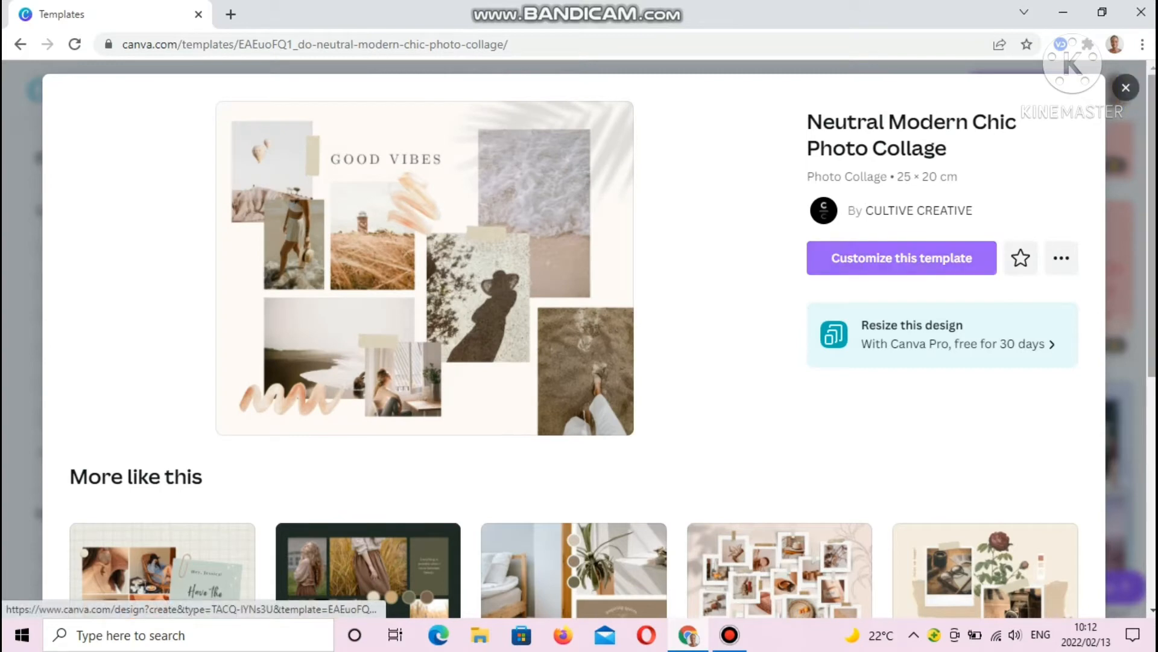
Open the Neutral Modern Chic Photo Collage template for editing and dismiss the Design together tip and the sharing options
{"action": "scroll", "coordinate": [579, 338], "scroll_direction": "down", "scroll_amount": 3}
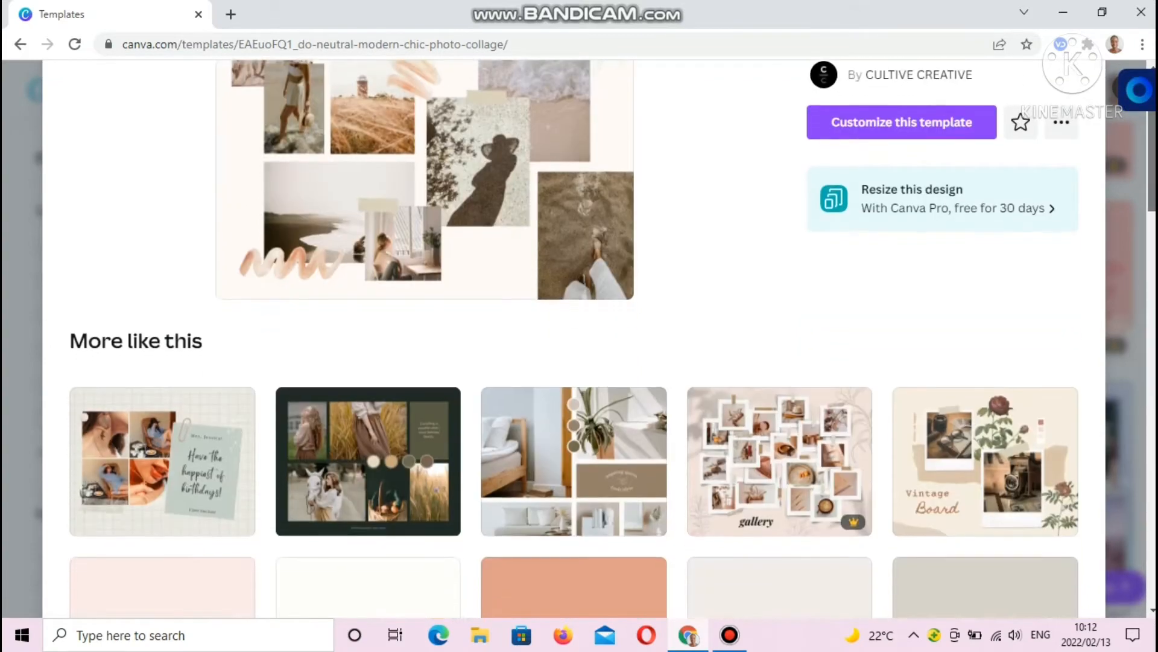
{"action": "scroll", "coordinate": [579, 338], "scroll_direction": "down", "scroll_amount": 2}
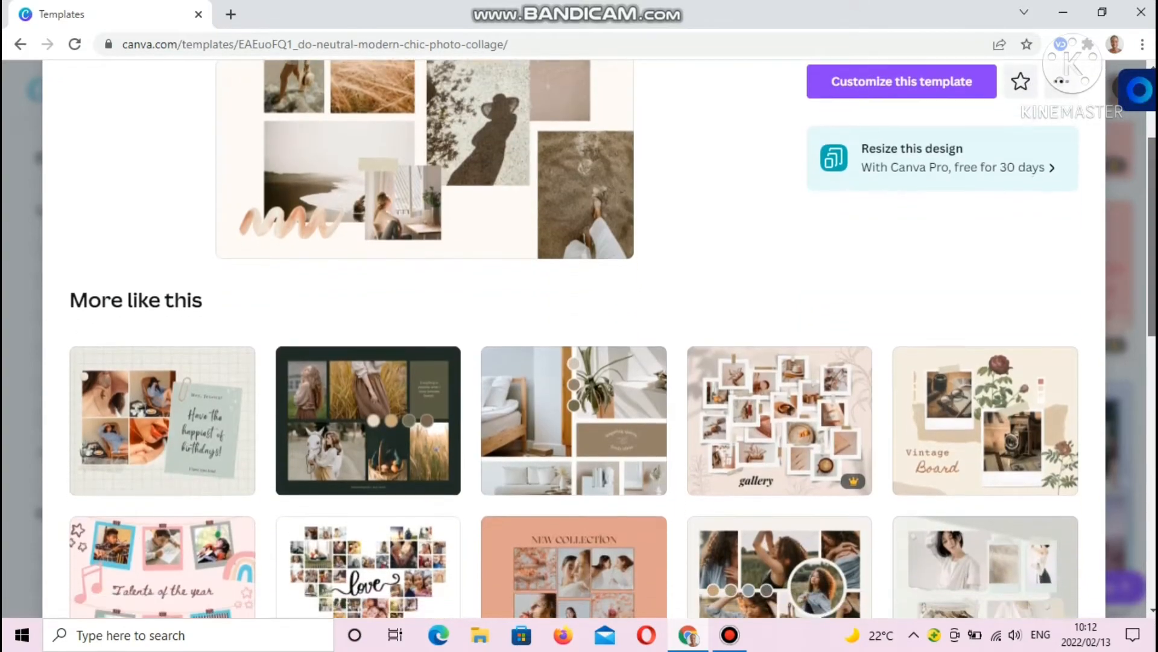
{"action": "scroll", "coordinate": [579, 337], "scroll_direction": "up", "scroll_amount": 5}
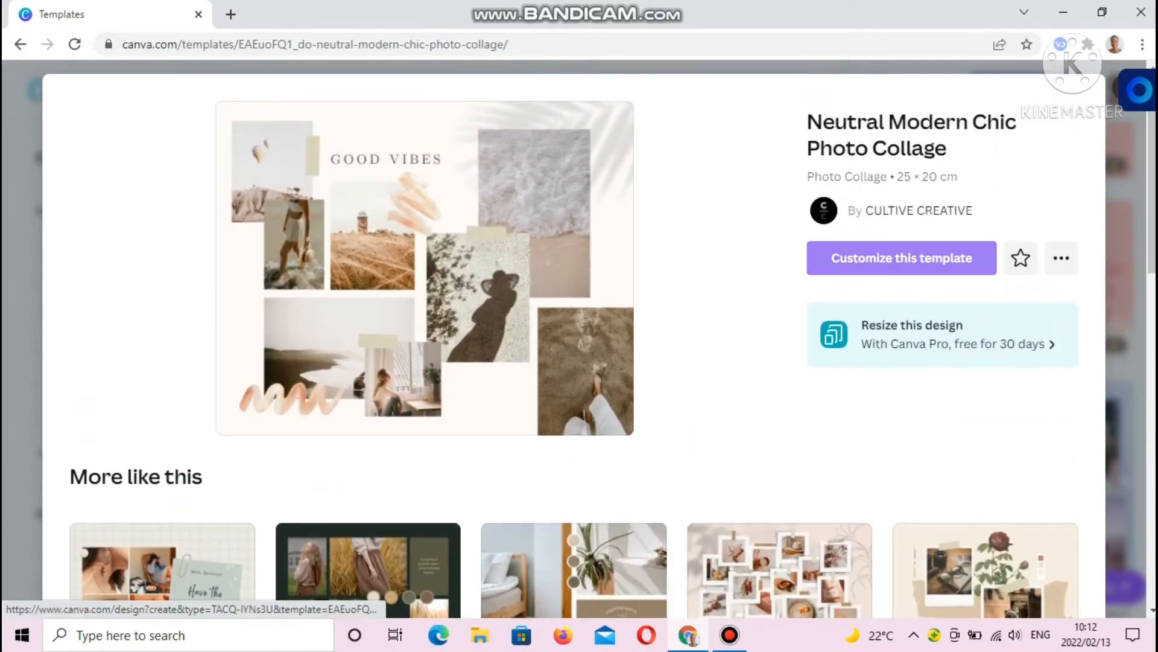
{"action": "left_click", "coordinate": [902, 257]}
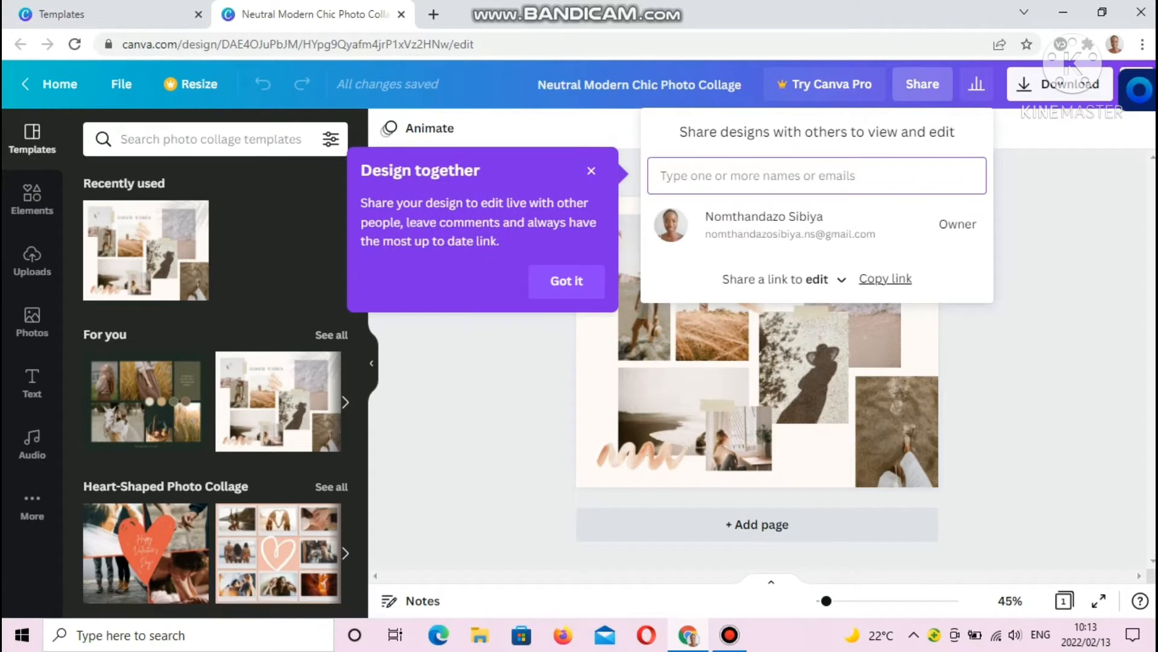
{"action": "left_click", "coordinate": [566, 281]}
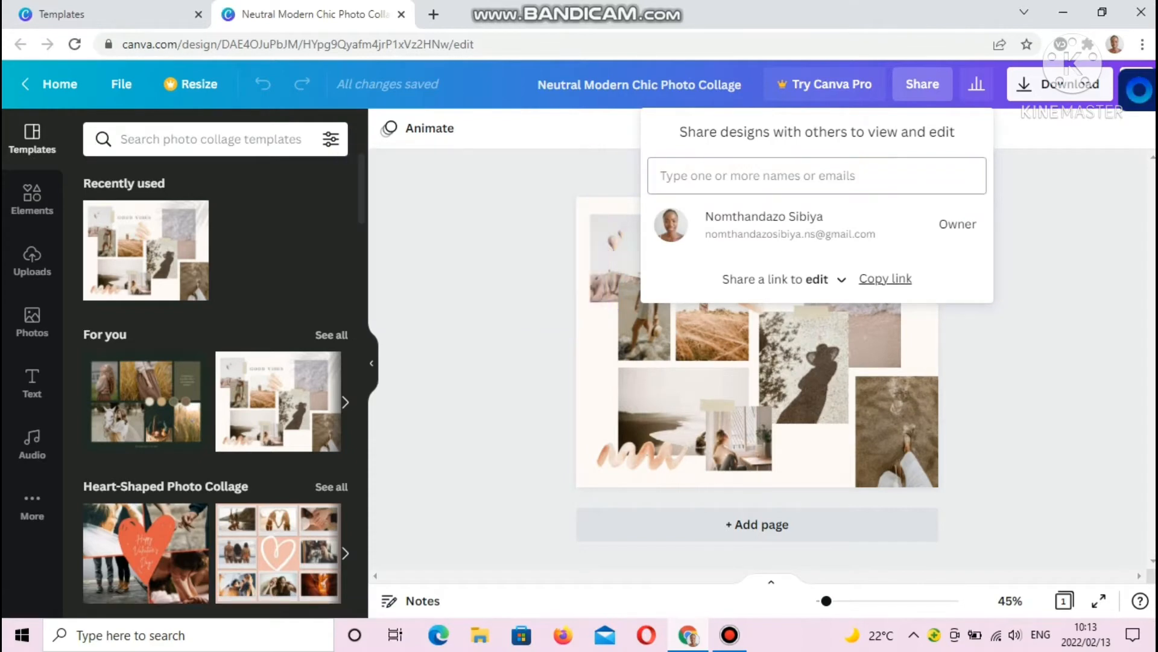
{"action": "left_click", "coordinate": [1093, 247]}
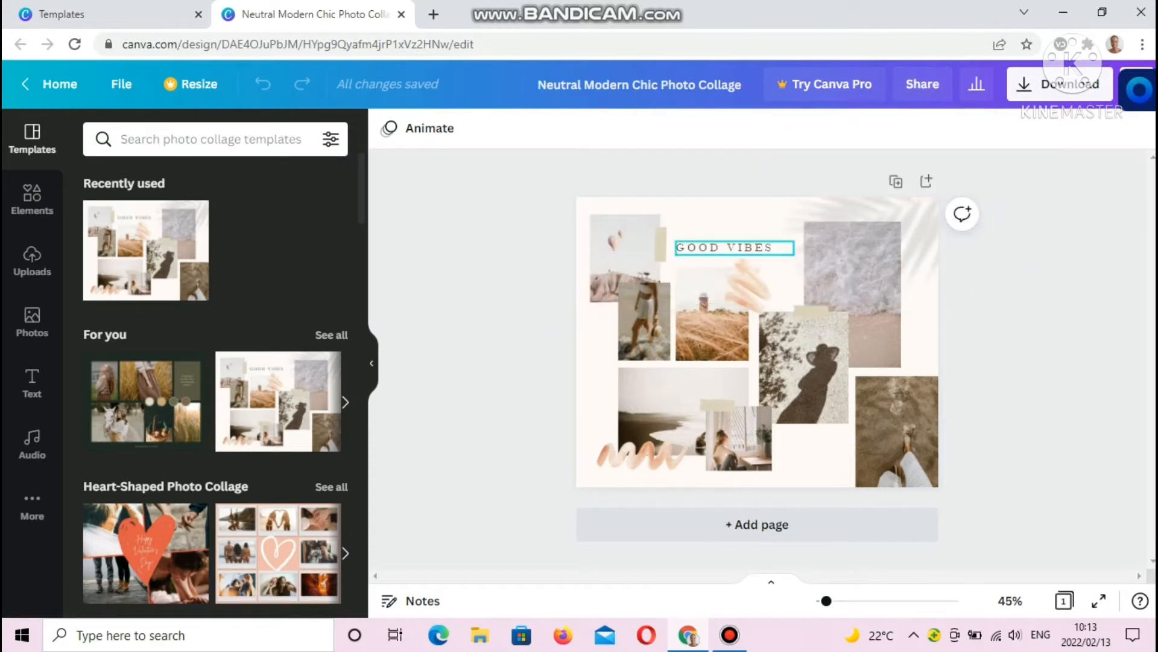
Replace the collage's GOOD VIBES heading text with "THIS IS MY YEAR"
{"action": "left_click", "coordinate": [730, 248]}
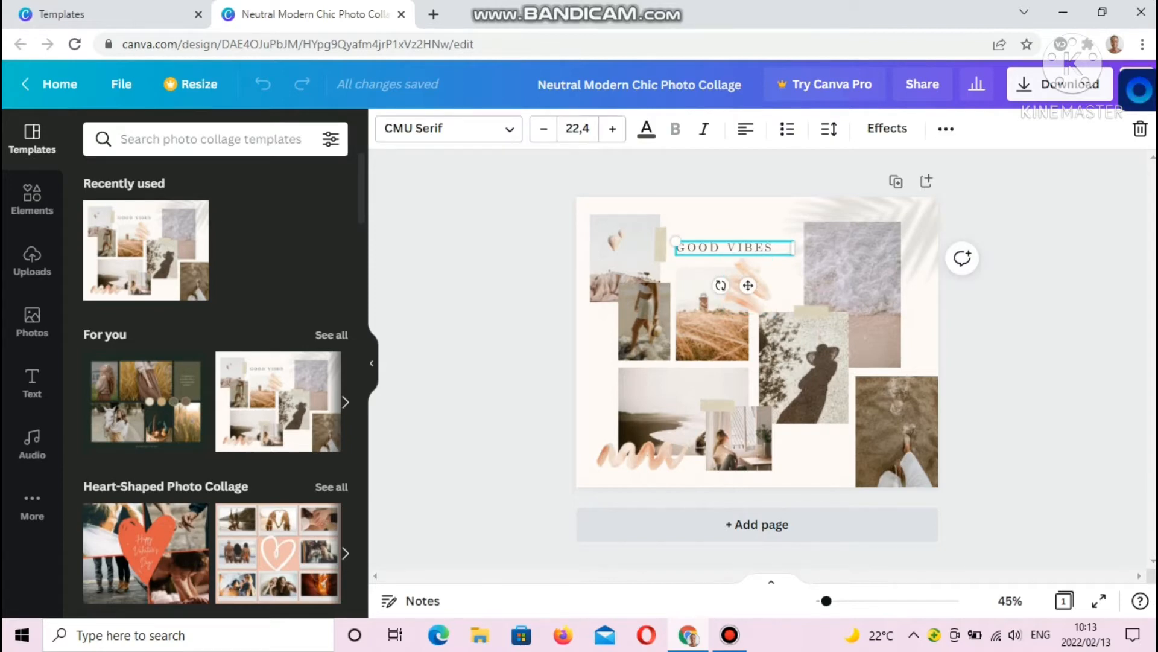
{"action": "scroll", "coordinate": [216, 386], "scroll_direction": "down", "scroll_amount": 10}
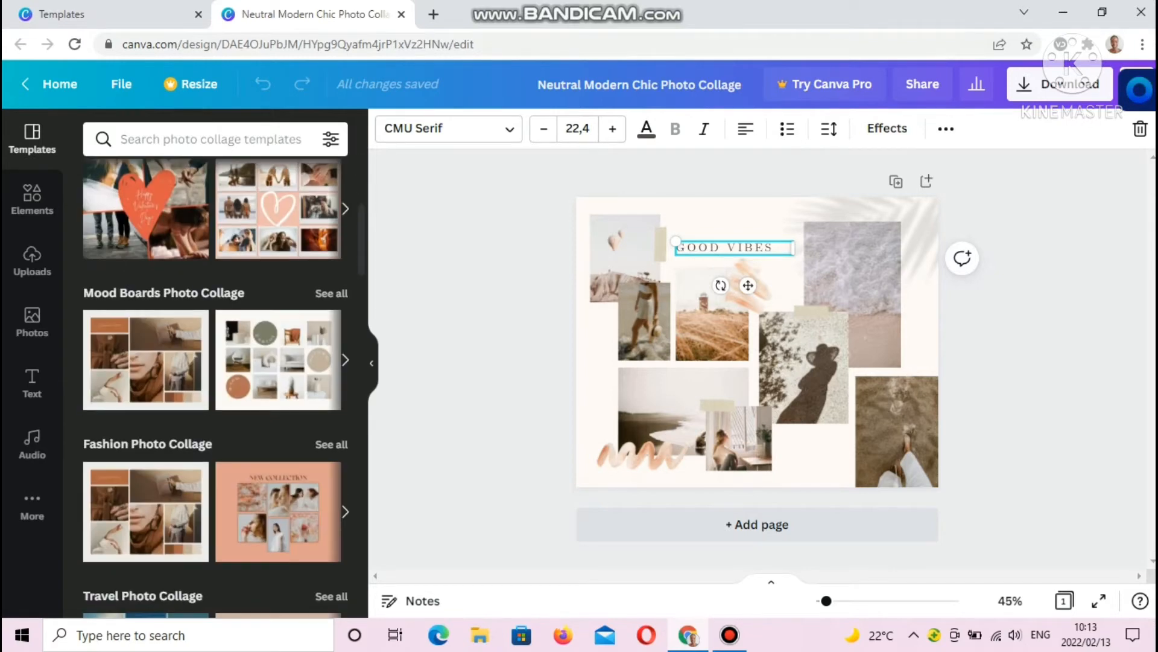
{"action": "scroll", "coordinate": [216, 386], "scroll_direction": "down", "scroll_amount": 2}
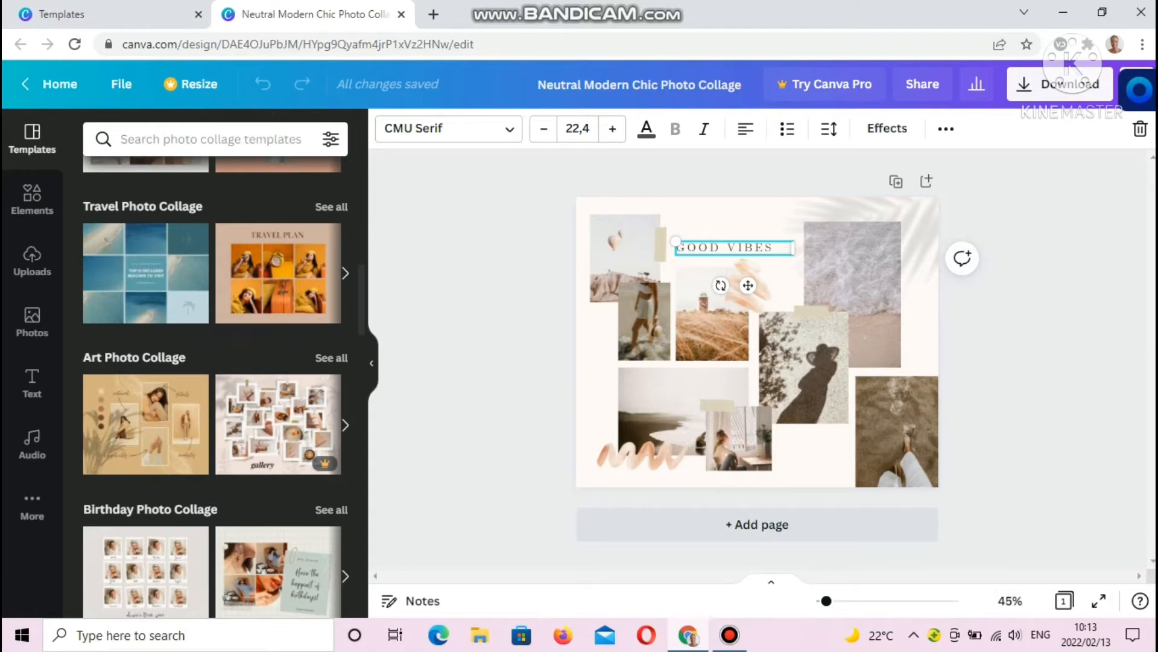
{"action": "scroll", "coordinate": [216, 386], "scroll_direction": "down", "scroll_amount": 6}
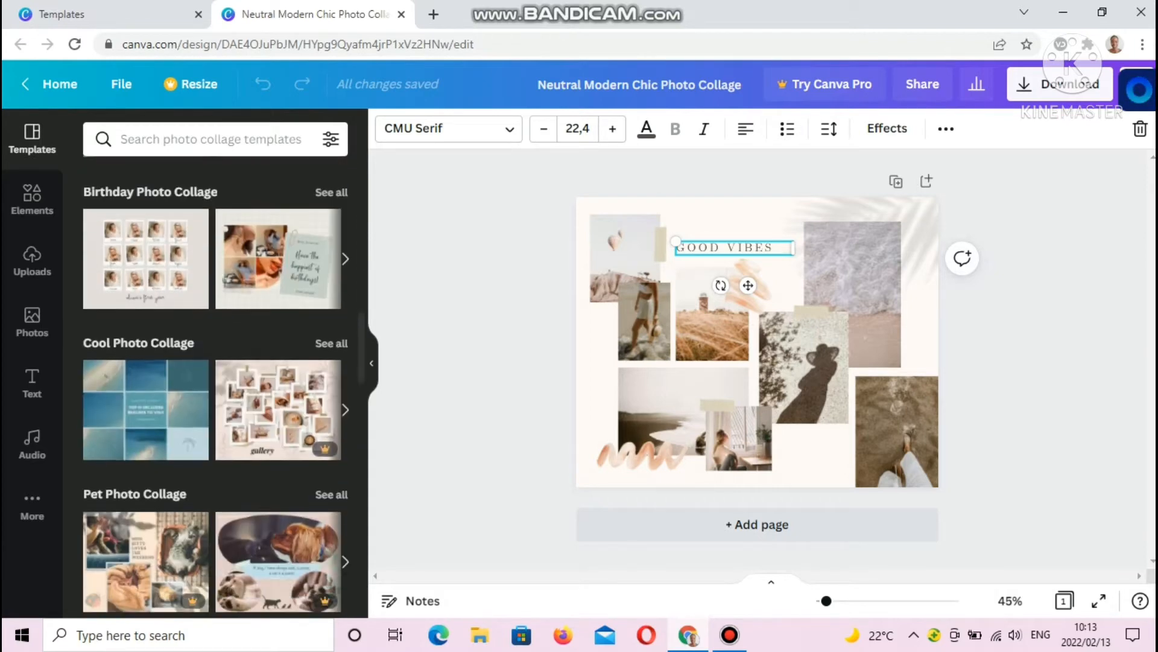
{"action": "scroll", "coordinate": [215, 386], "scroll_direction": "down", "scroll_amount": 5}
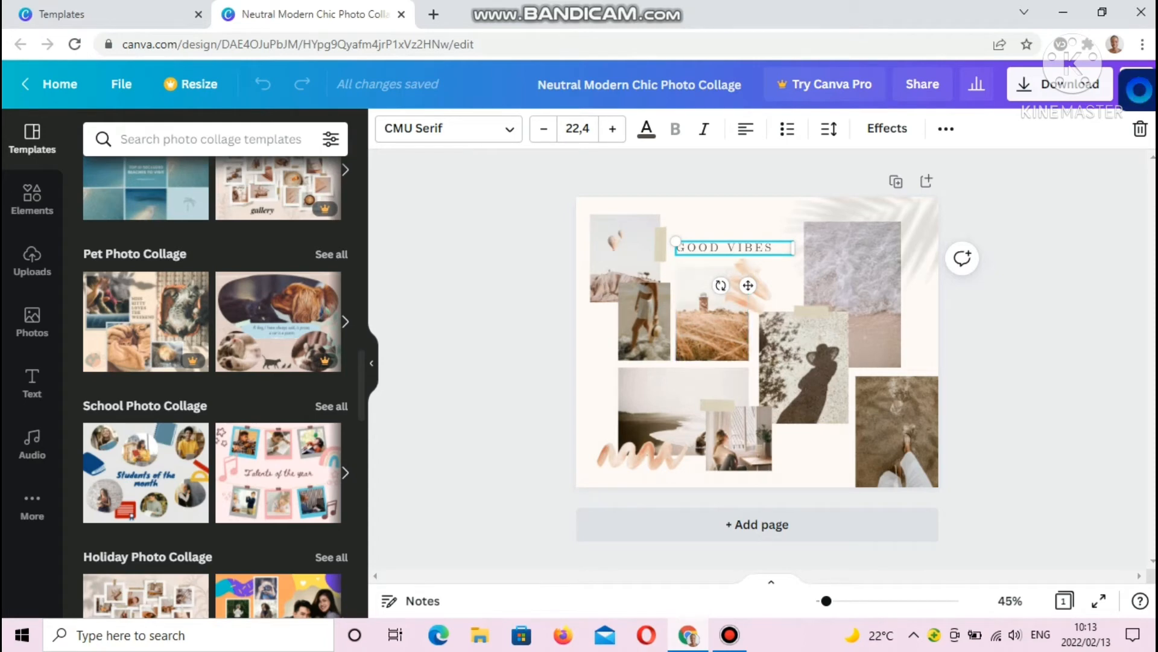
{"action": "left_click_drag", "start_coordinate": [676, 248], "coordinate": [745, 248]}
{"action": "key", "text": "BackSpace"}
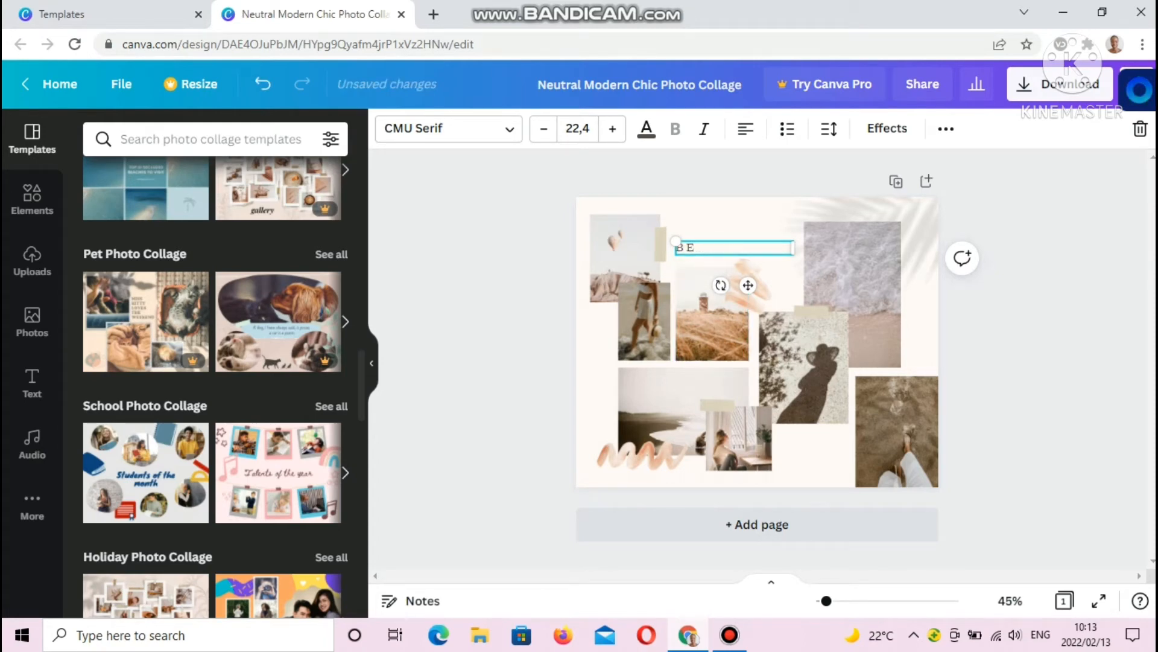
{"action": "key", "text": "BackSpace"}
{"action": "key", "text": "BackSpace"}
{"action": "type", "text": "THIS IS MY YEAR"}
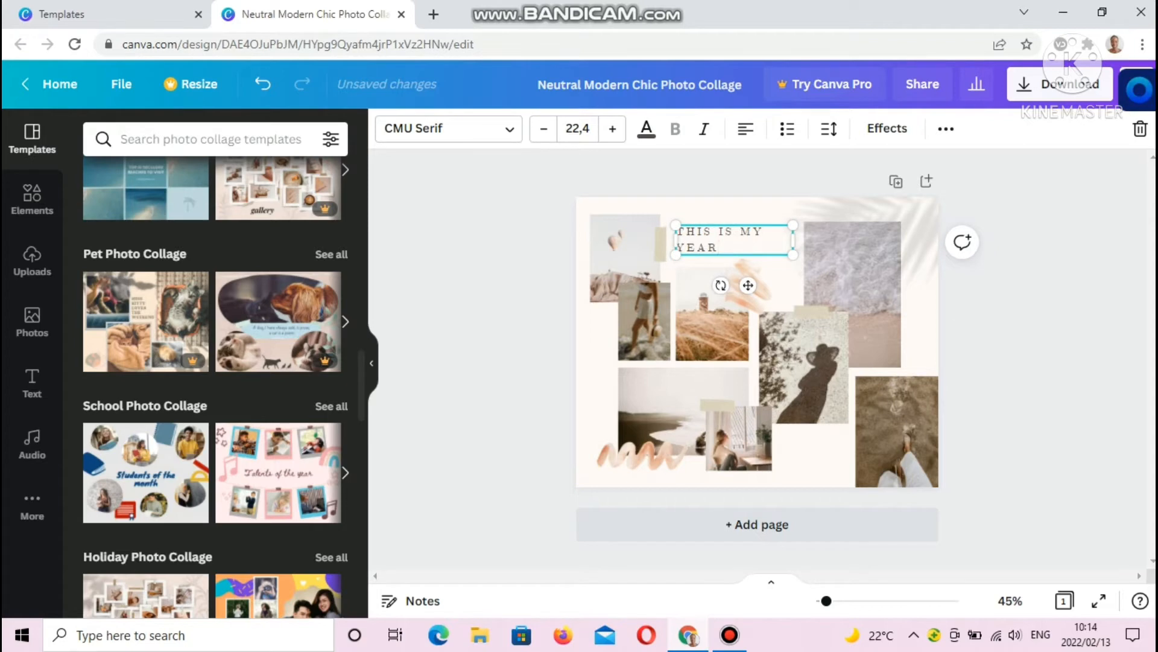
Reduce the font size of the whole THIS IS MY YEAR heading to 18,4 so it fits on one line
{"action": "left_click", "coordinate": [544, 128]}
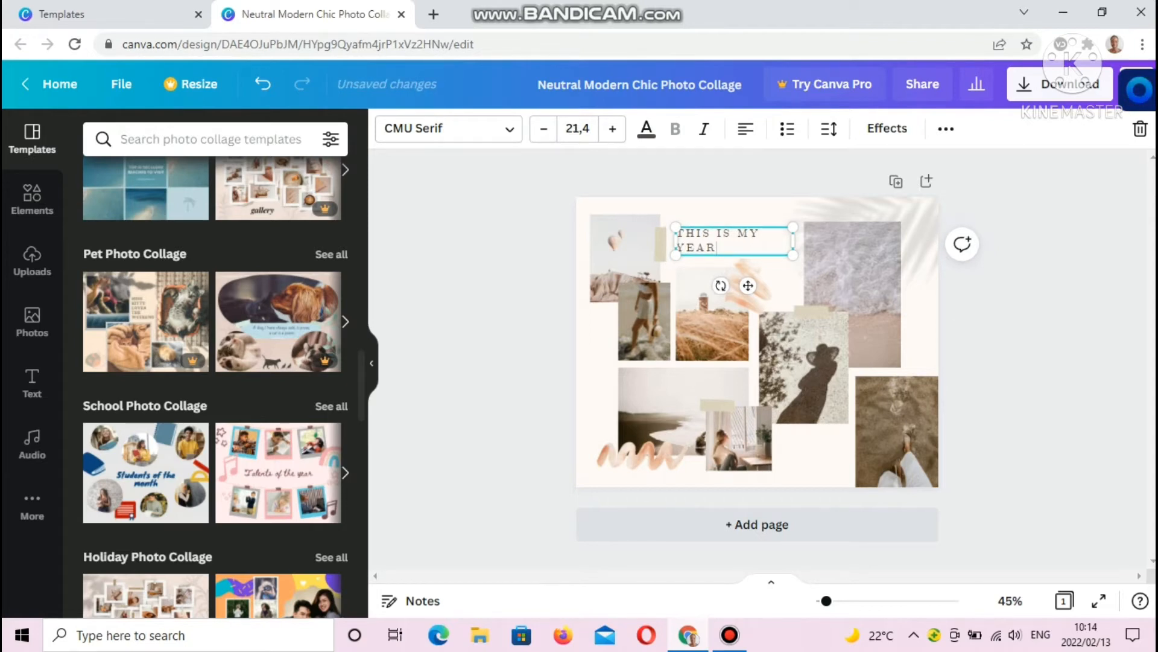
{"action": "left_click_drag", "start_coordinate": [717, 248], "coordinate": [676, 233]}
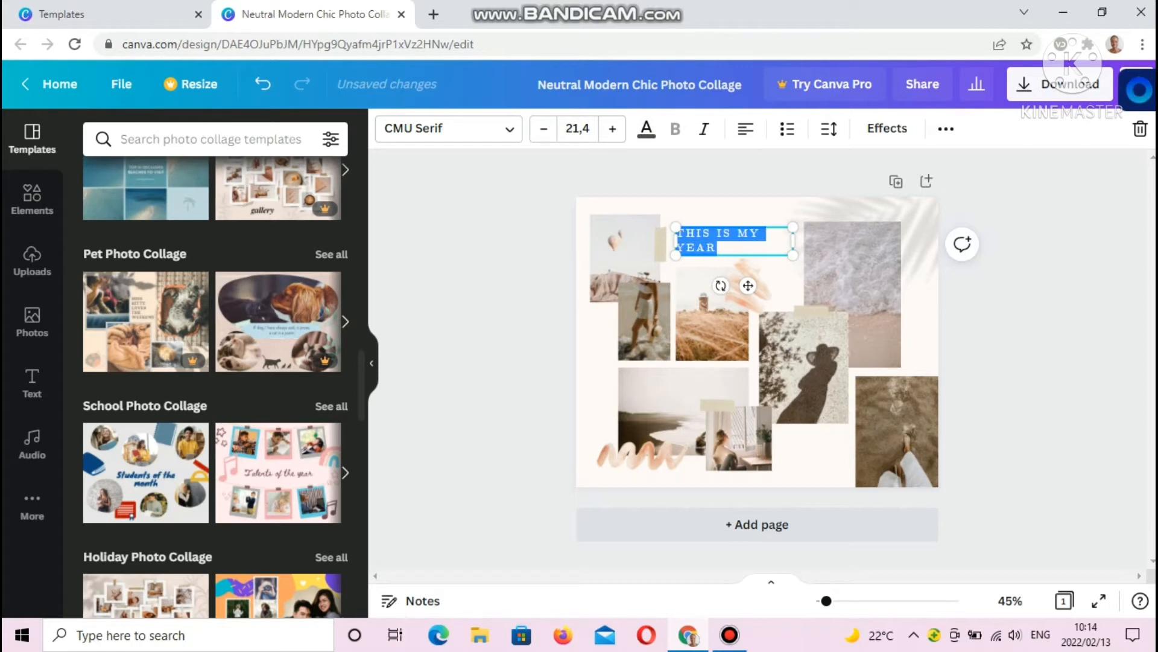
{"action": "left_click", "coordinate": [543, 128]}
{"action": "left_click", "coordinate": [544, 128]}
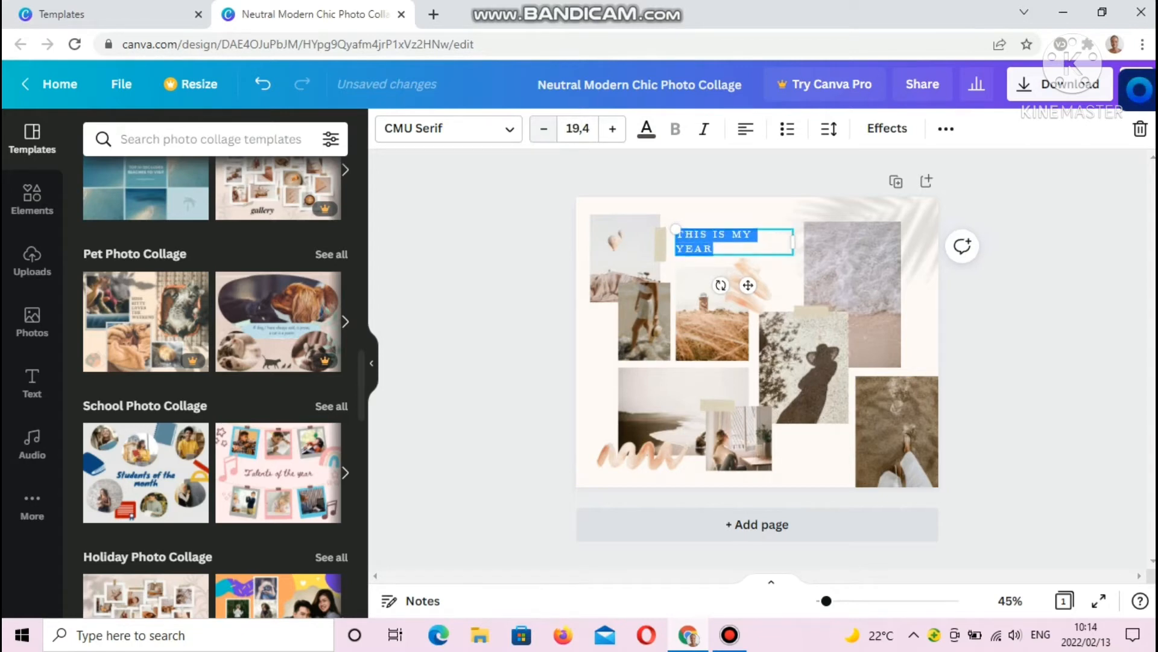
{"action": "left_click", "coordinate": [543, 128]}
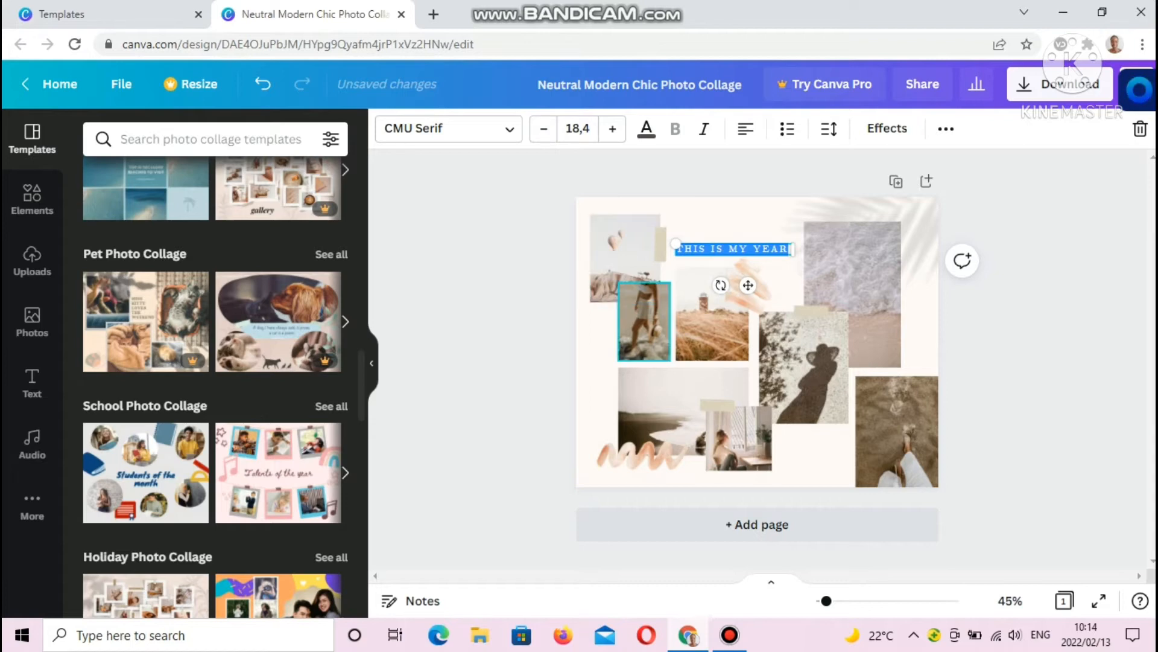
Search the templates for "reading" to find a replacement for the small photo of the woman in a skirt
{"action": "left_click", "coordinate": [644, 320]}
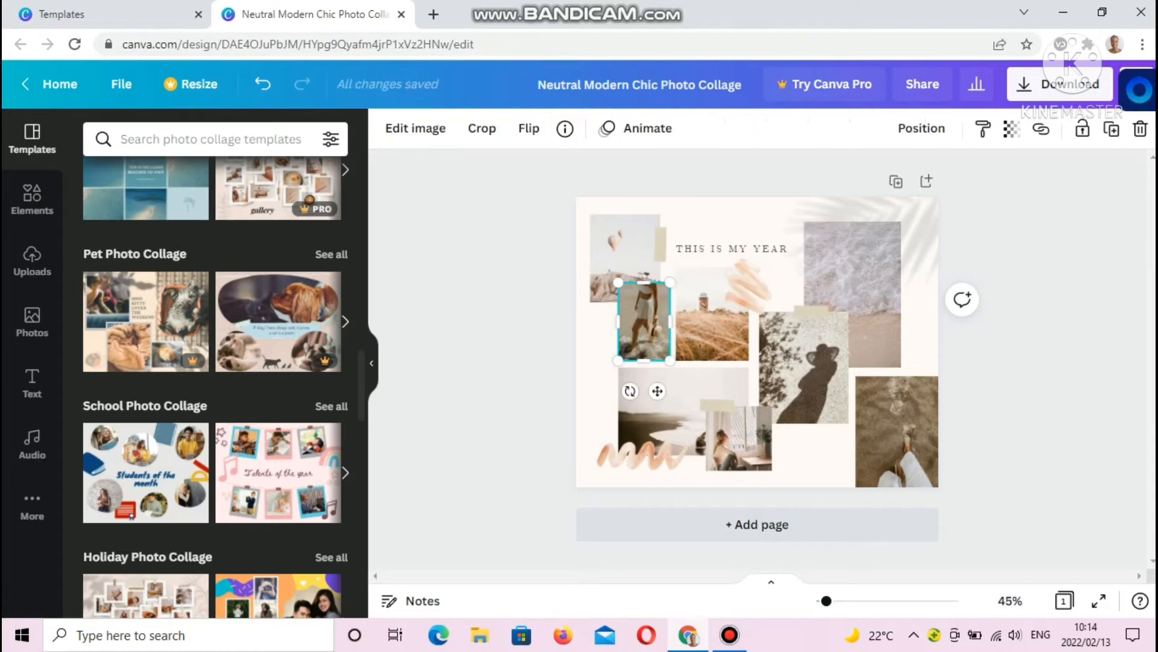
{"action": "left_click", "coordinate": [225, 139]}
{"action": "type", "text": "read"}
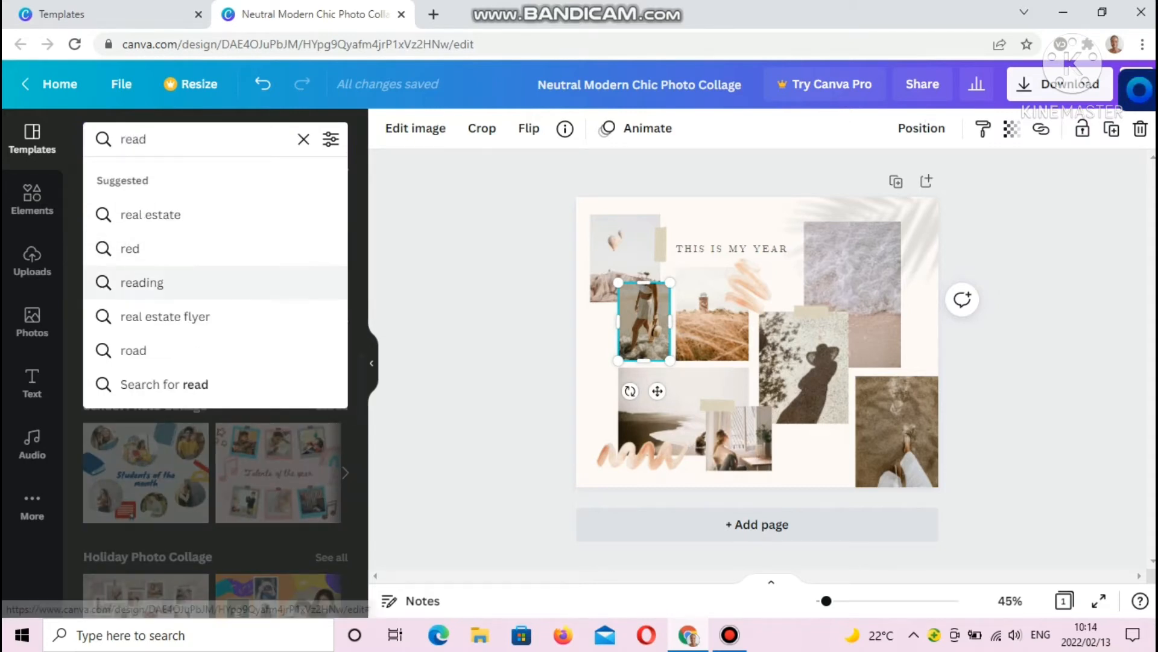
{"action": "left_click", "coordinate": [142, 282]}
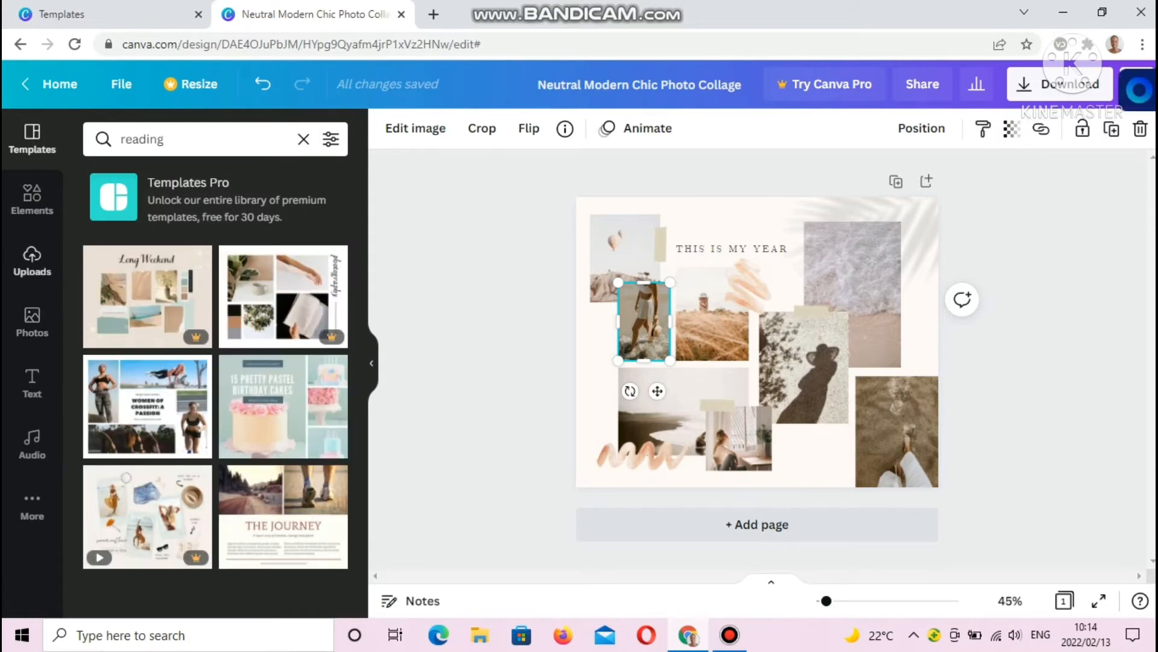
Search the photo library for "reading"
{"action": "left_click", "coordinate": [32, 320]}
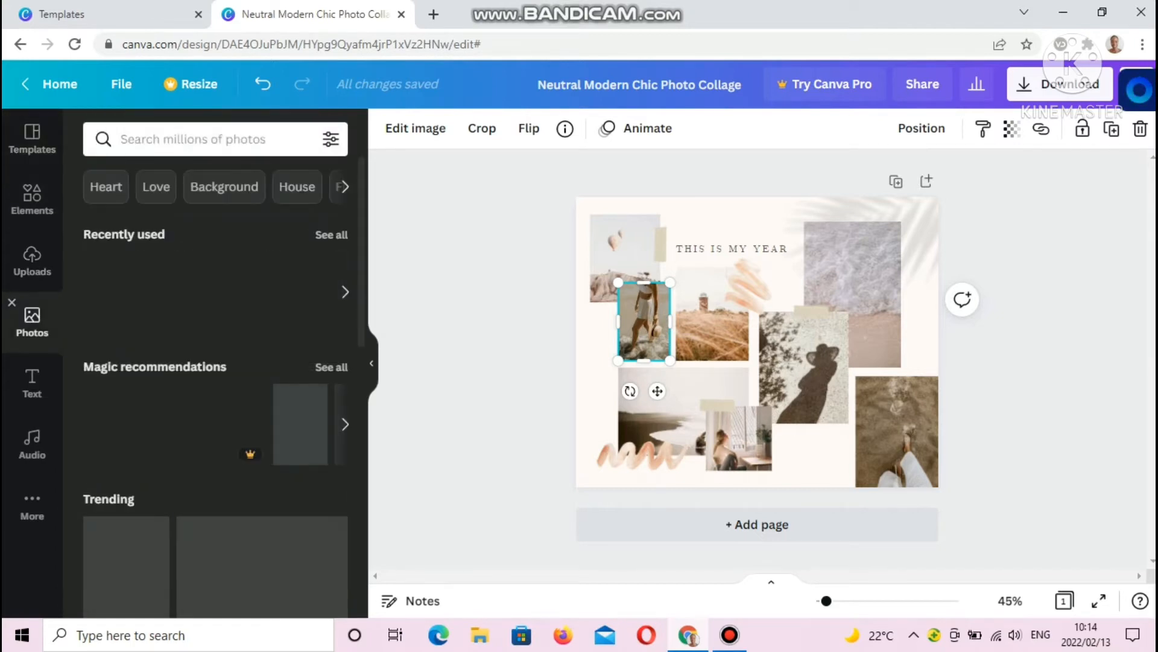
{"action": "left_click", "coordinate": [193, 139]}
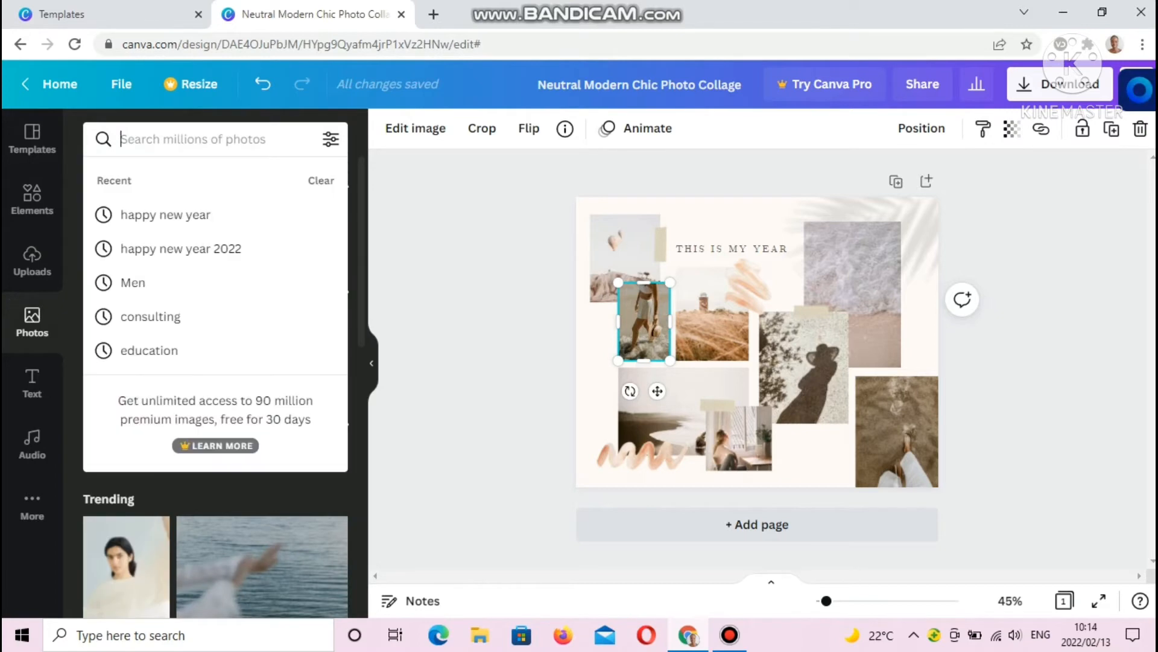
{"action": "type", "text": "read"}
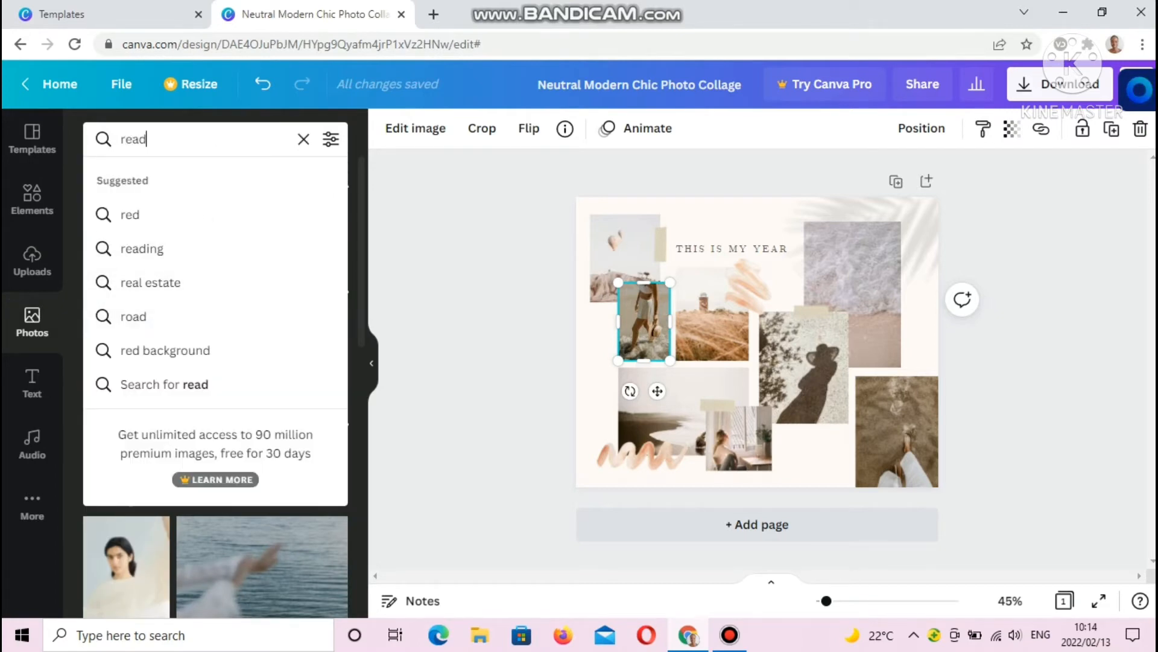
{"action": "left_click", "coordinate": [141, 249]}
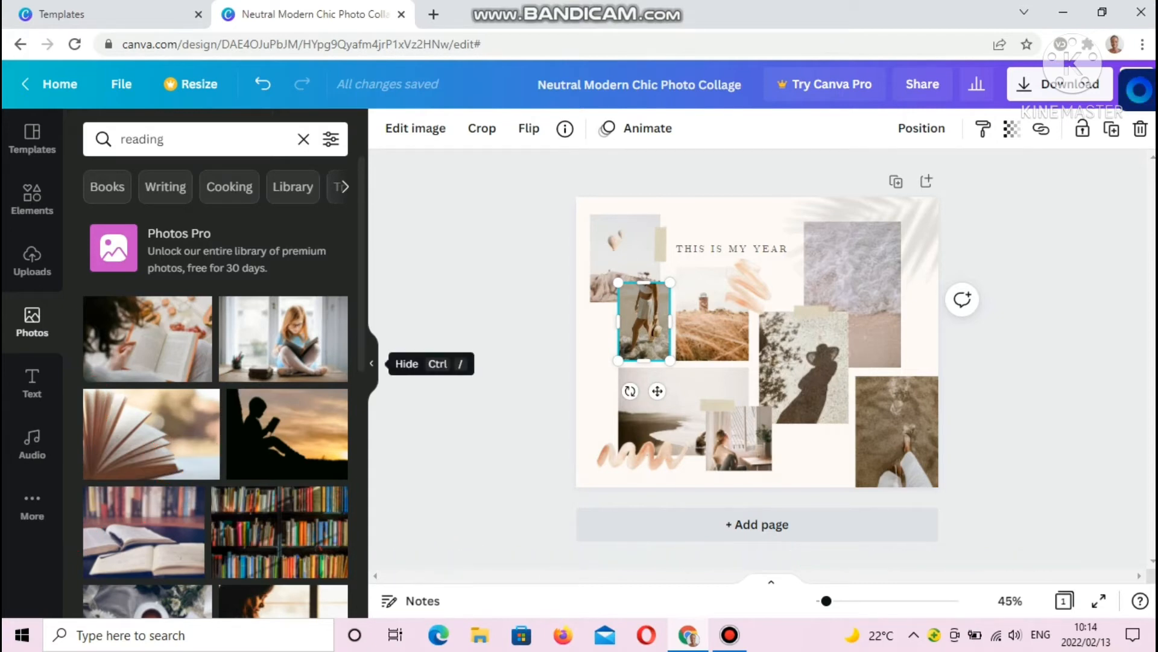
Try adding the photo of a person reading an open book beside fruit, and undo the insertion
{"action": "scroll", "coordinate": [215, 386], "scroll_direction": "down", "scroll_amount": 3}
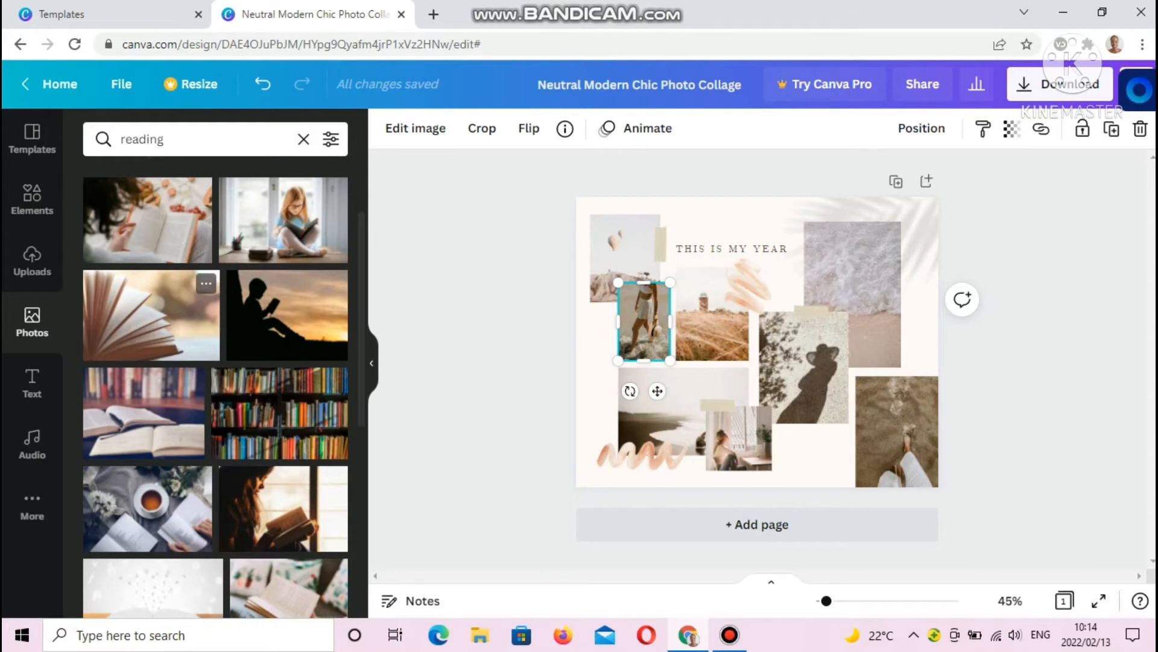
{"action": "left_click", "coordinate": [148, 220]}
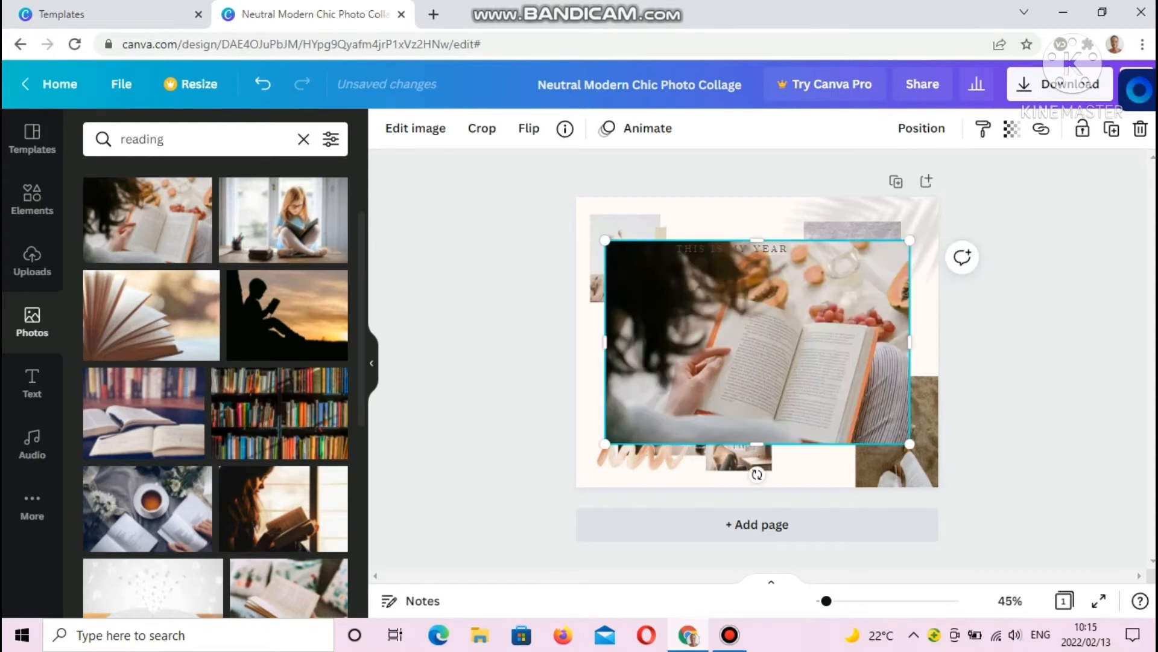
{"action": "left_click", "coordinate": [262, 83]}
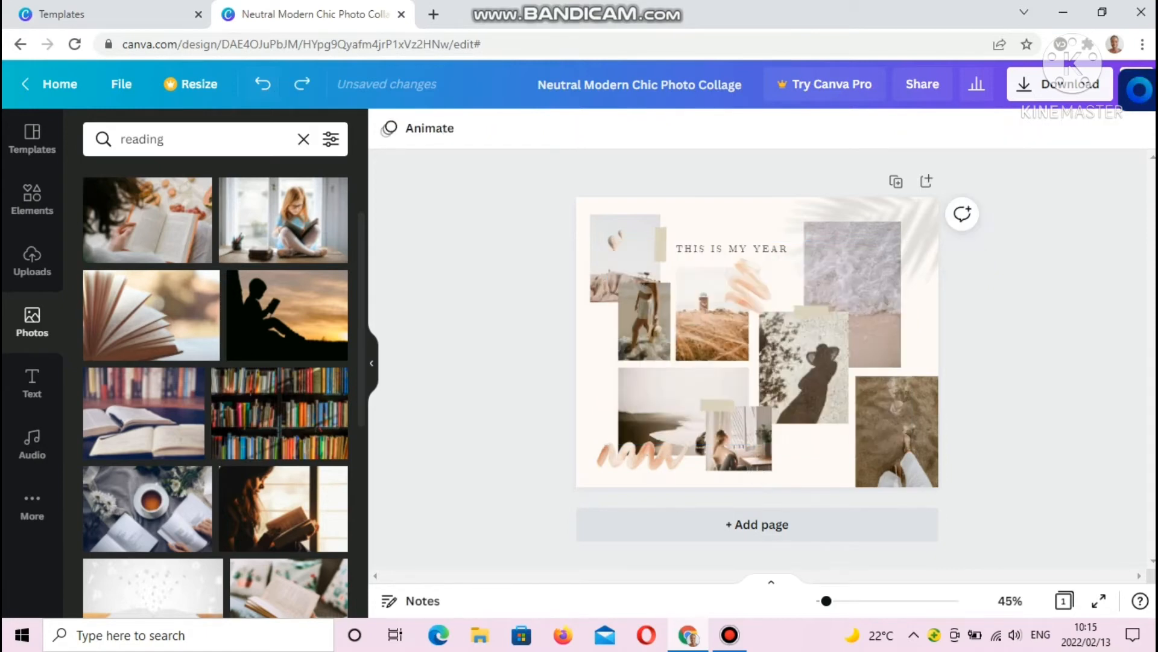
Add the photo of a person reading beside fruit and delete the extra photo of open books with a cup of tea
{"action": "left_click", "coordinate": [644, 321]}
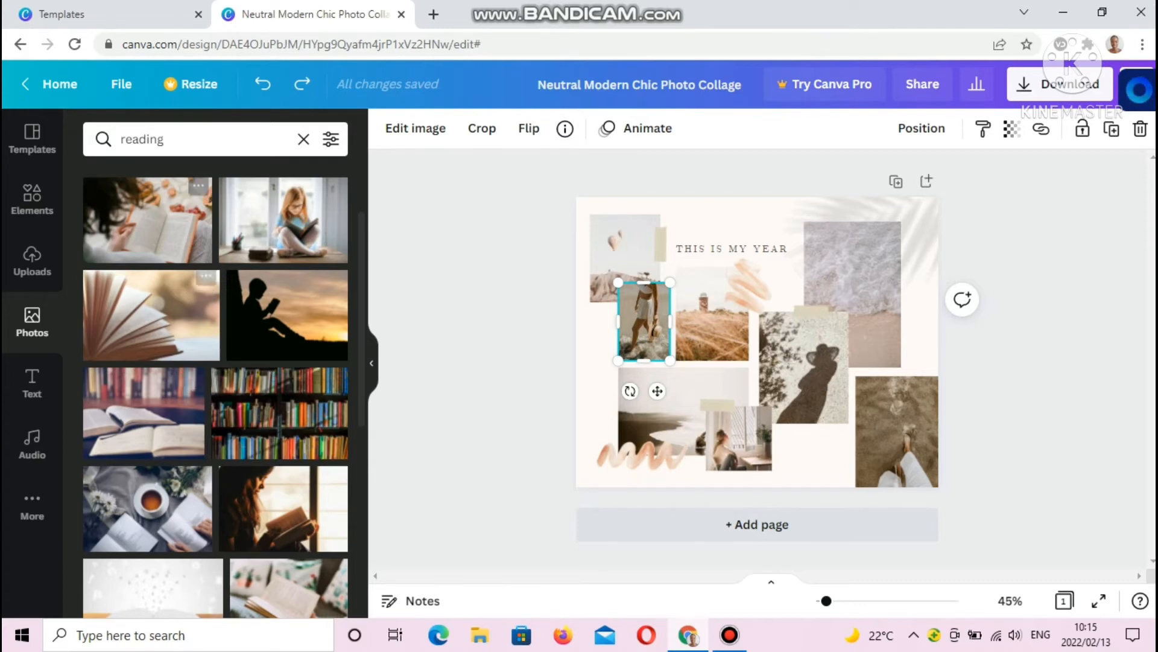
{"action": "left_click", "coordinate": [148, 508]}
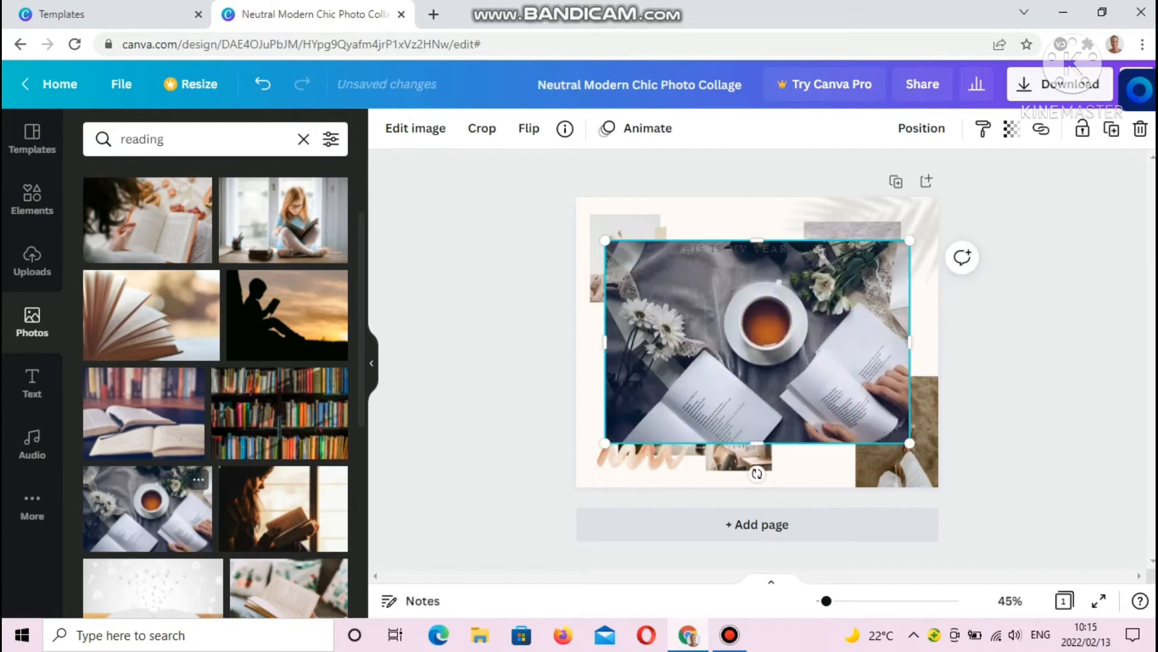
{"action": "left_click", "coordinate": [148, 219]}
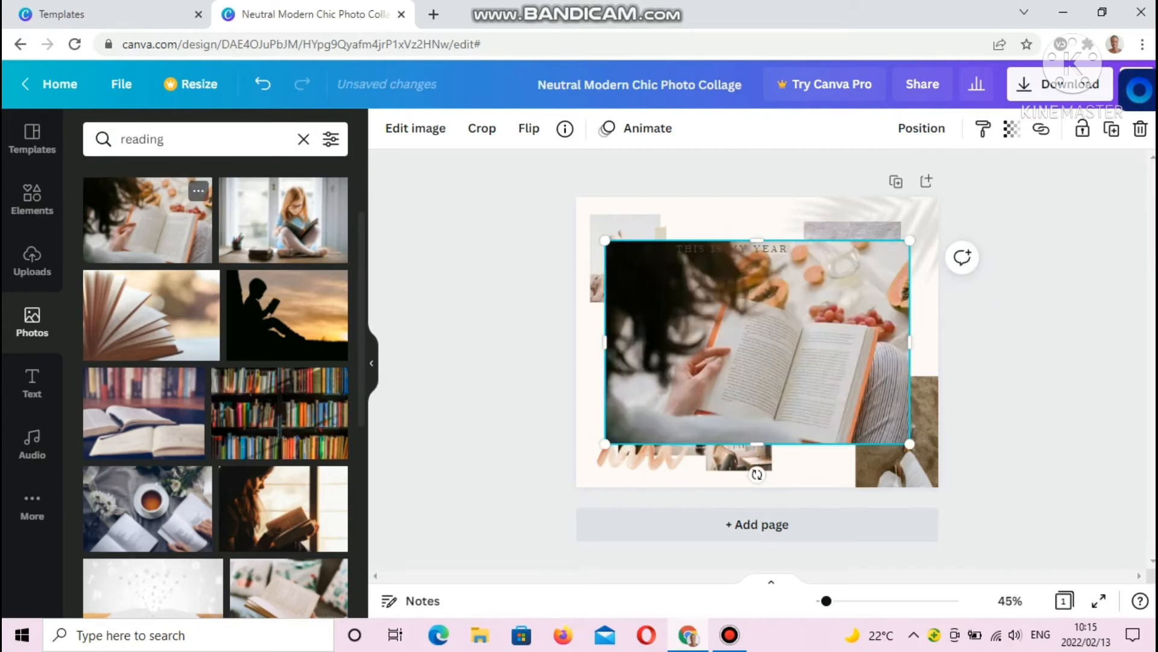
{"action": "left_click_drag", "start_coordinate": [758, 342], "coordinate": [909, 342]}
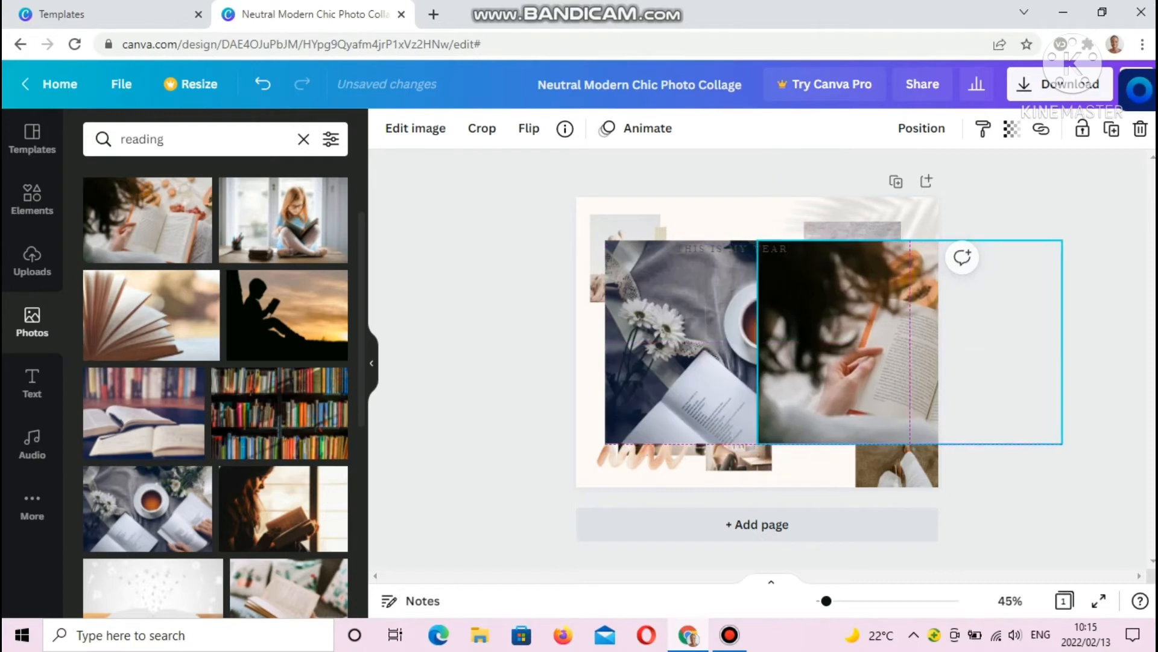
{"action": "left_click", "coordinate": [682, 342]}
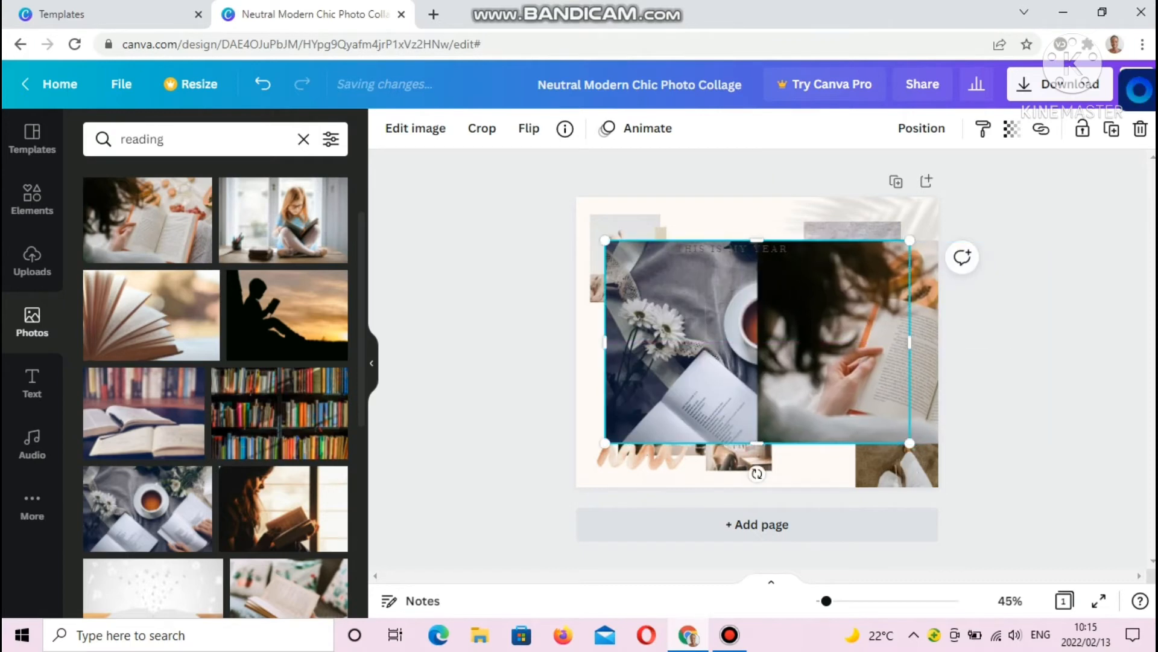
{"action": "key", "text": "Delete"}
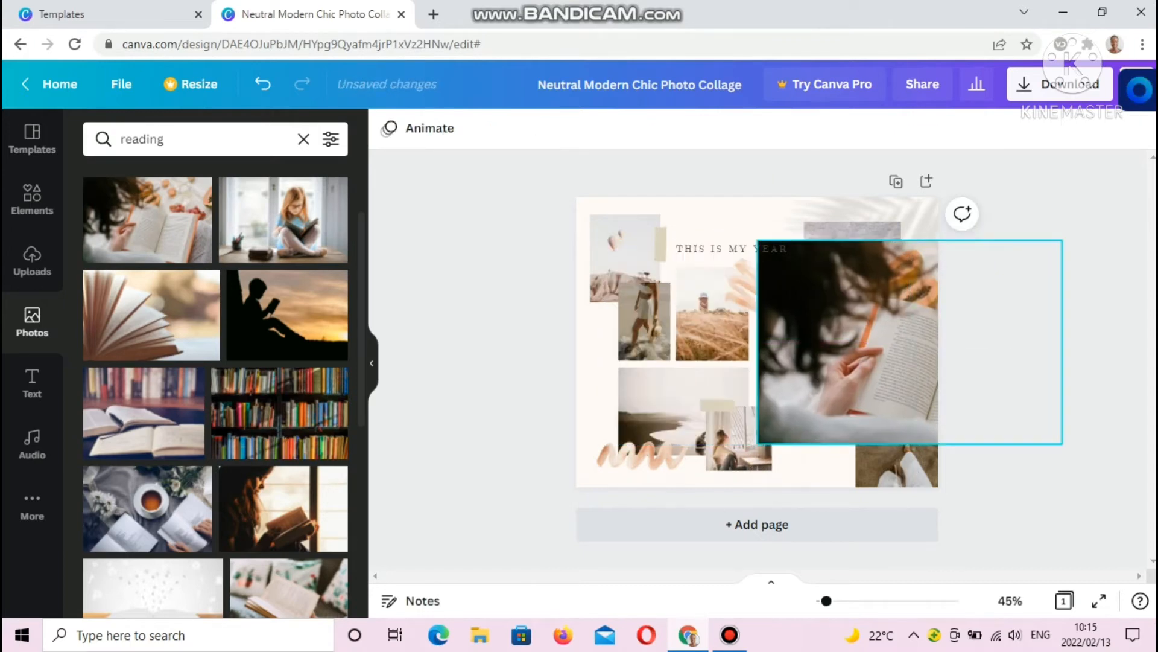
Shrink the reading photo to about half its width and move it clear of the small photo of the woman in a skirt
{"action": "left_click", "coordinate": [850, 342]}
{"action": "left_click_drag", "start_coordinate": [849, 342], "coordinate": [685, 337]}
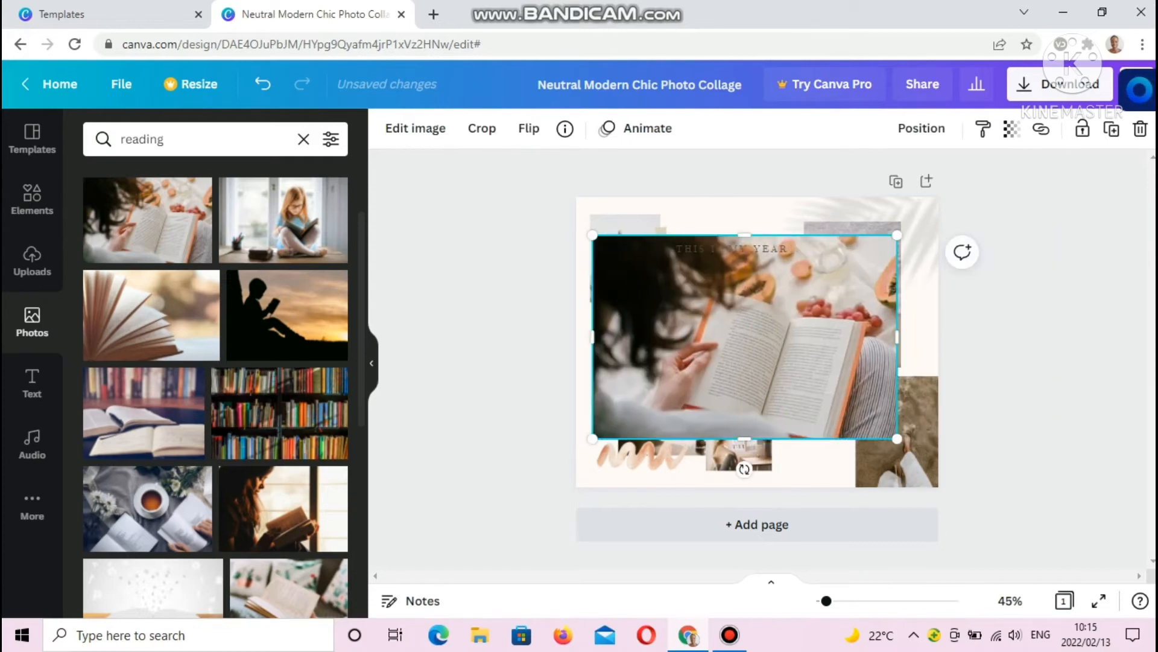
{"action": "left_click_drag", "start_coordinate": [897, 235], "coordinate": [730, 347]}
{"action": "left_click_drag", "start_coordinate": [663, 391], "coordinate": [708, 330]}
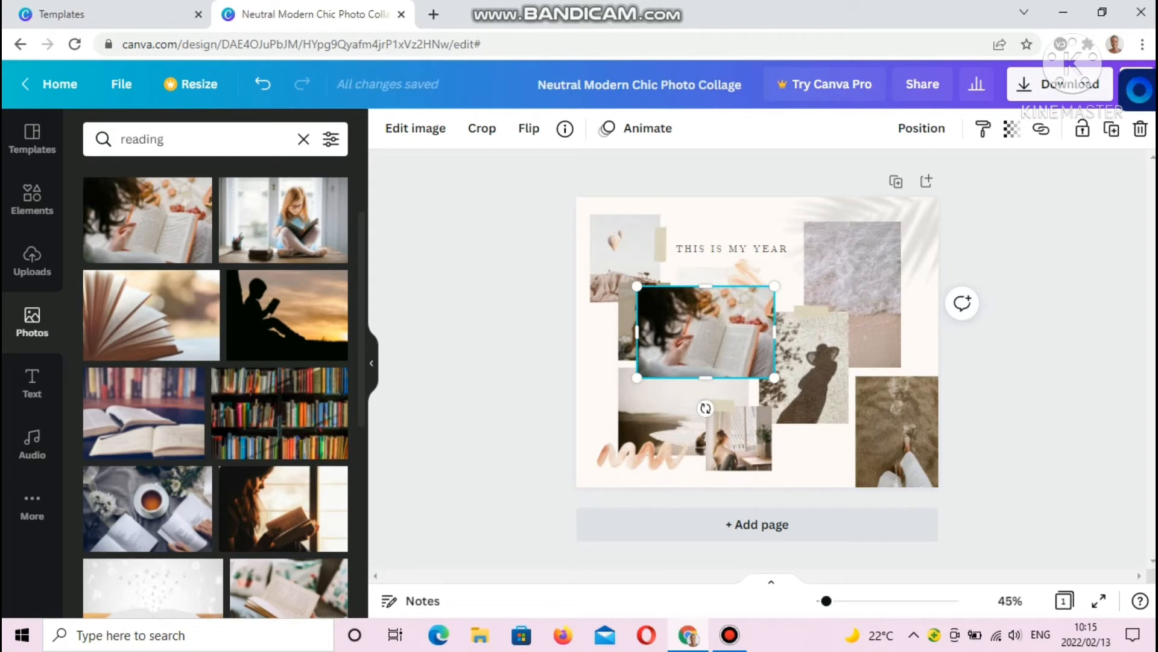
{"action": "left_click_drag", "start_coordinate": [706, 332], "coordinate": [775, 330]}
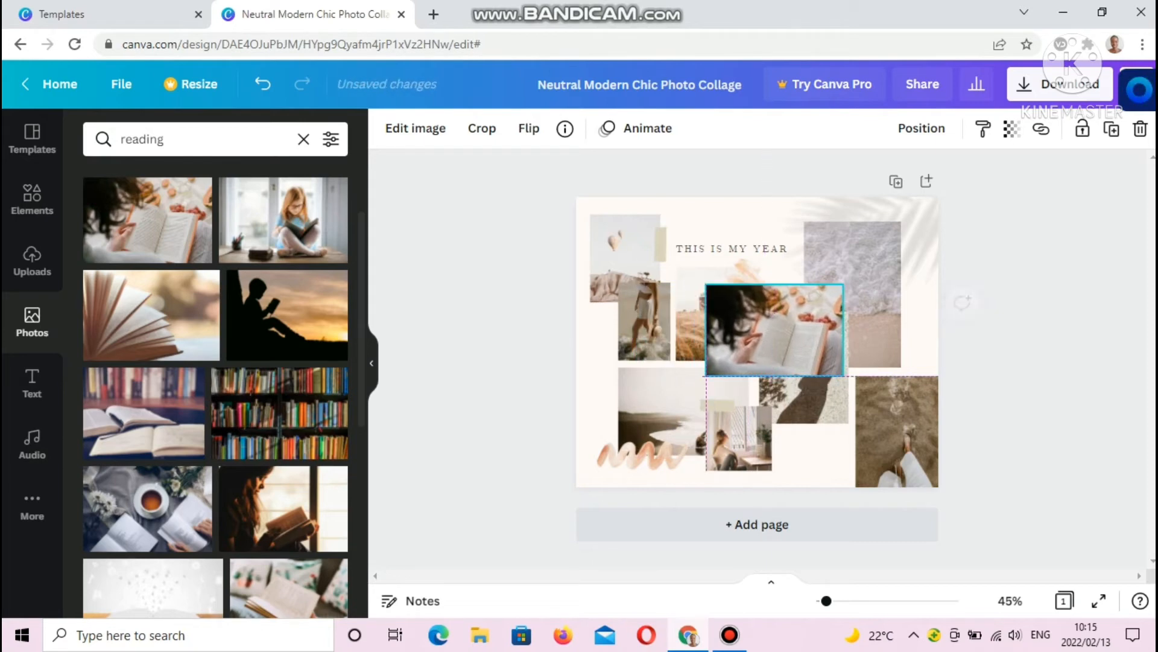
Look through the image editing and object options of the woman-in-a-skirt photo for a way to replace it
{"action": "left_click", "coordinate": [644, 321]}
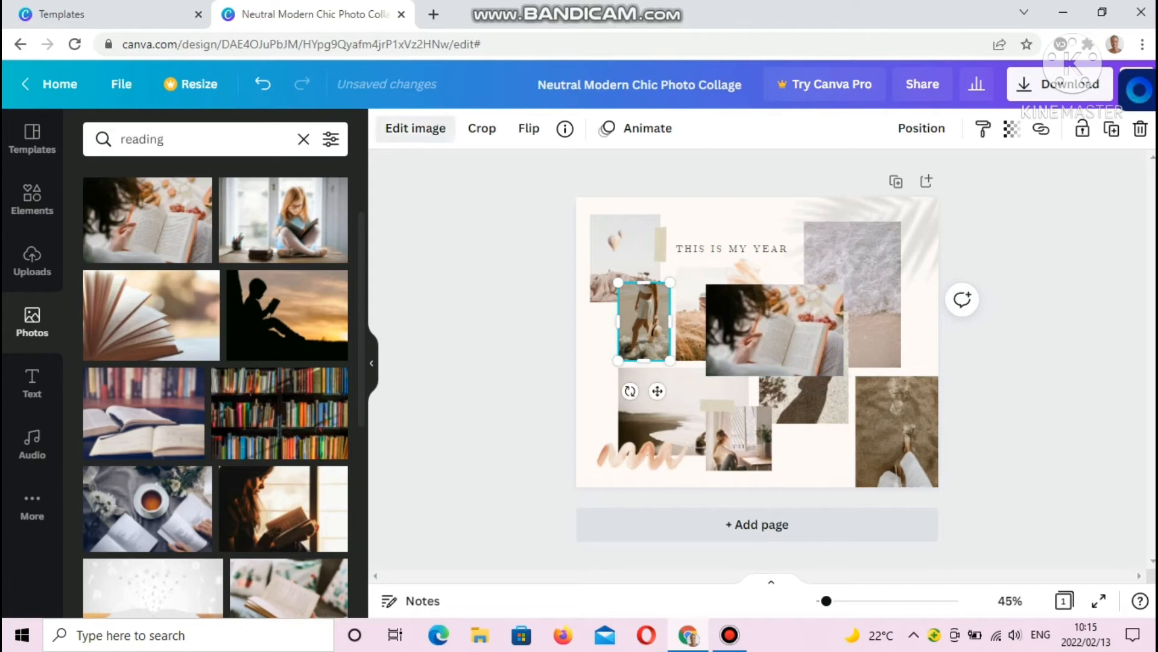
{"action": "left_click", "coordinate": [416, 128]}
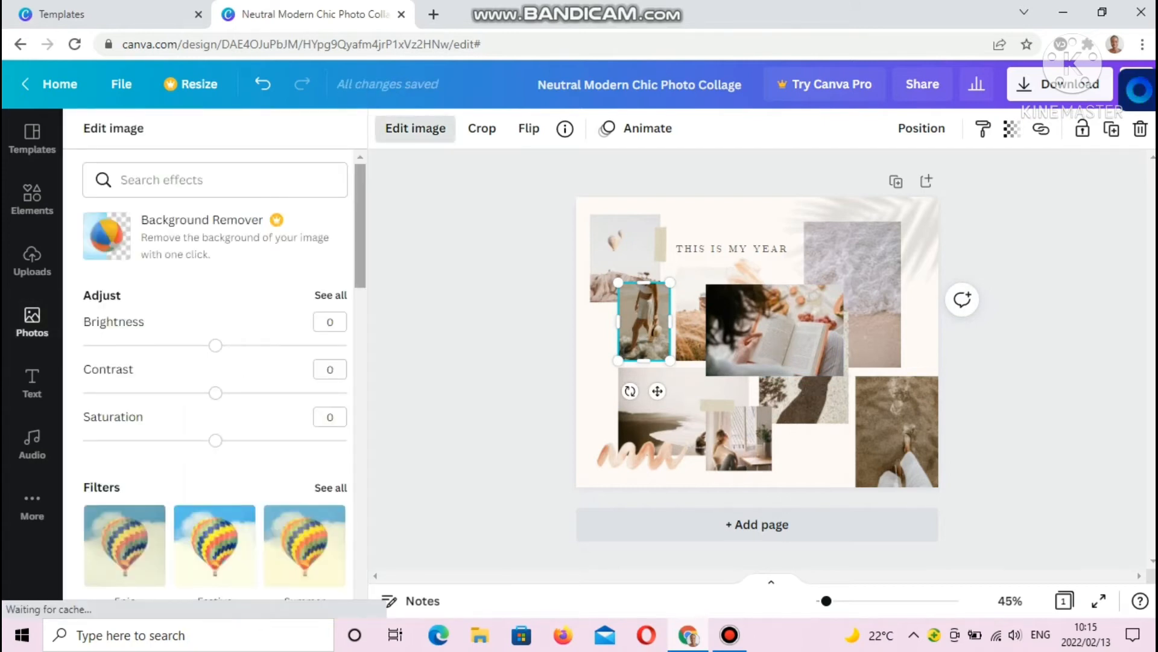
{"action": "scroll", "coordinate": [224, 367], "scroll_direction": "down", "scroll_amount": 6}
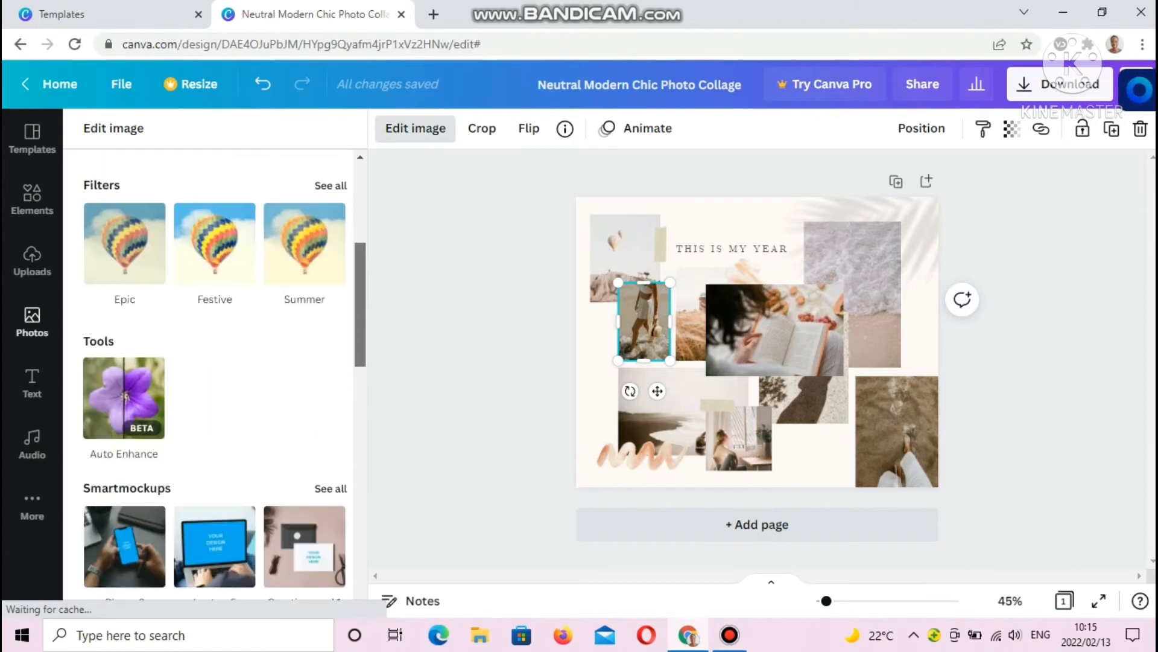
{"action": "scroll", "coordinate": [224, 367], "scroll_direction": "down", "scroll_amount": 5}
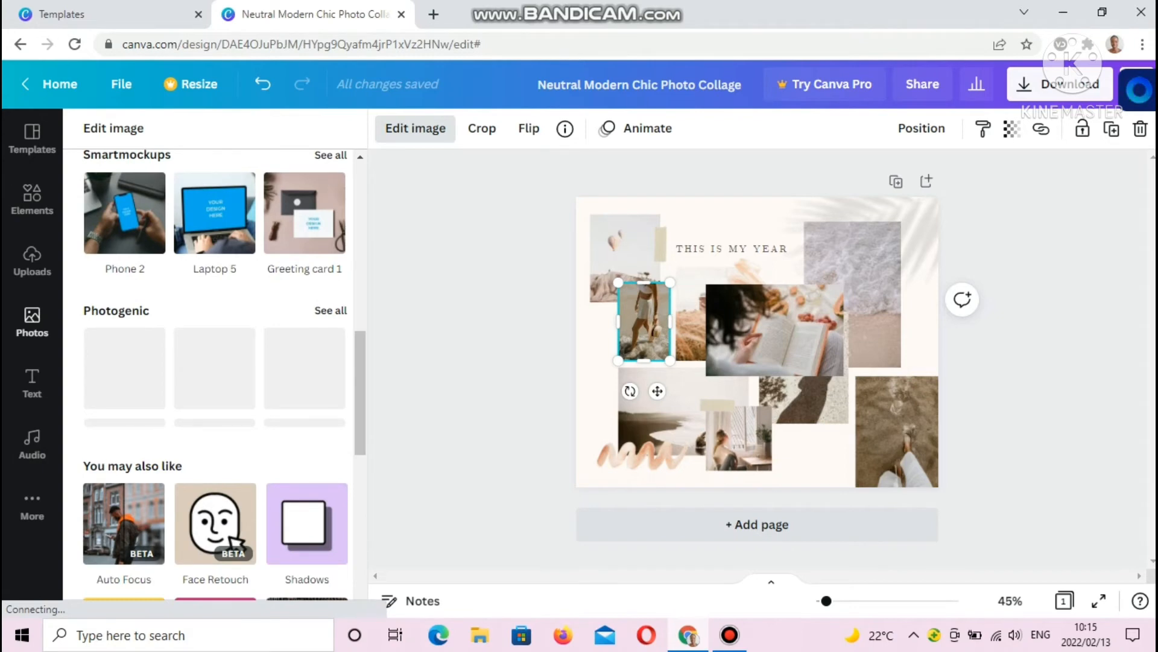
{"action": "right_click", "coordinate": [640, 319]}
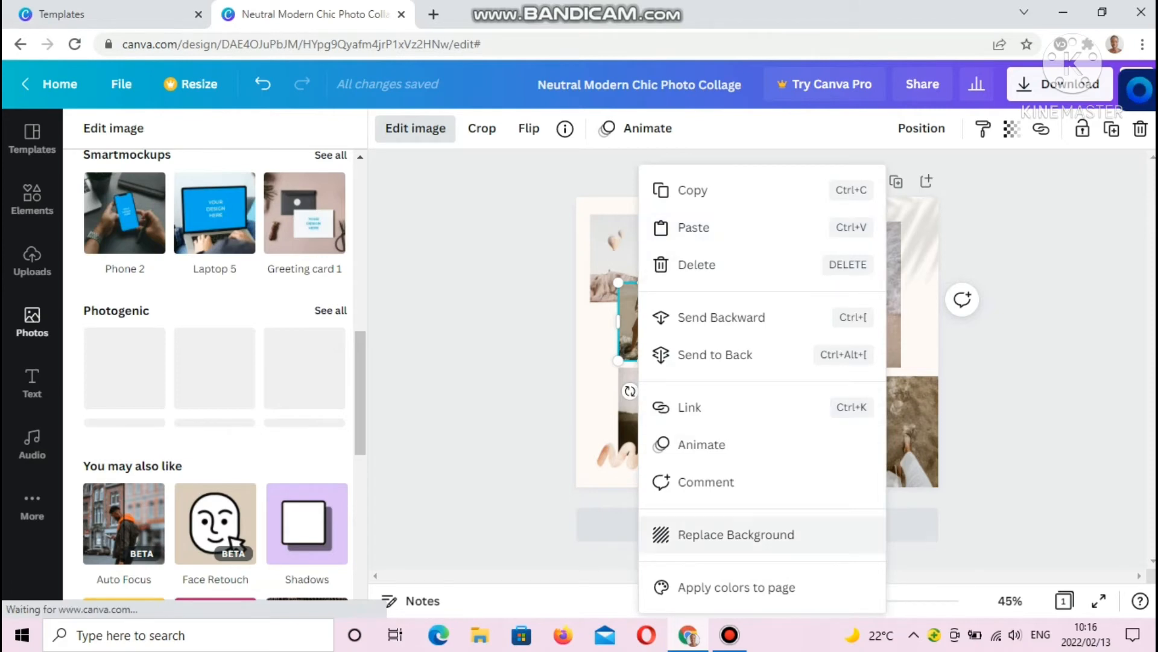
{"action": "key", "text": "Escape"}
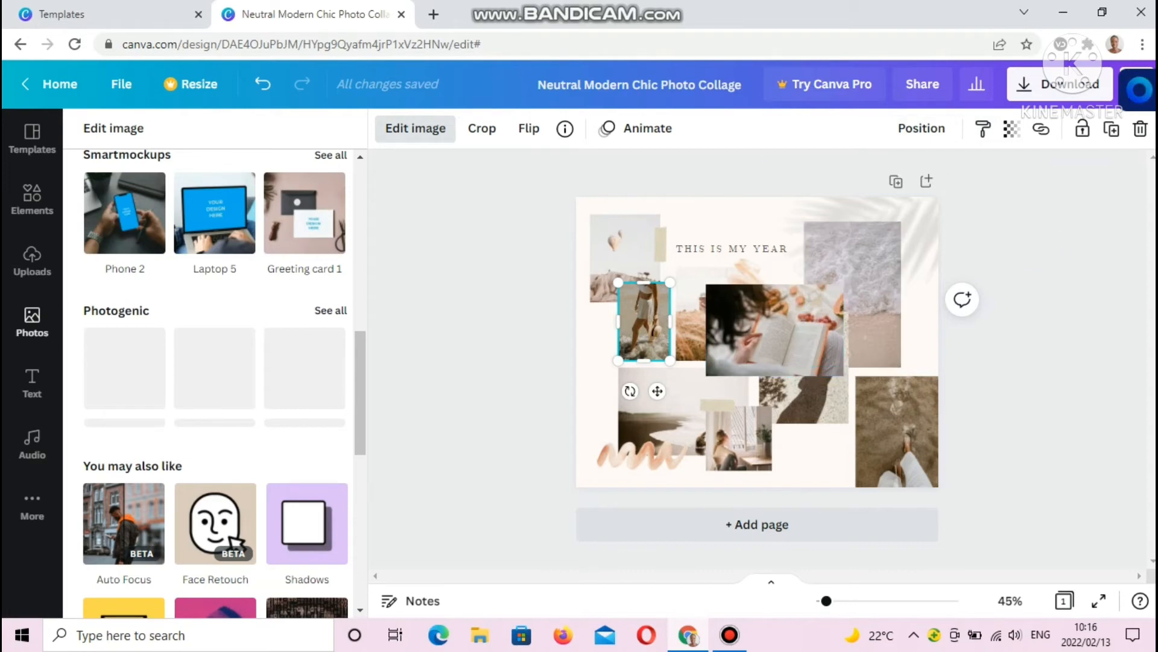
Delete the photo of the woman in a skirt and fit the reading photo, reduced in size, into its place
{"action": "left_click", "coordinate": [1141, 128]}
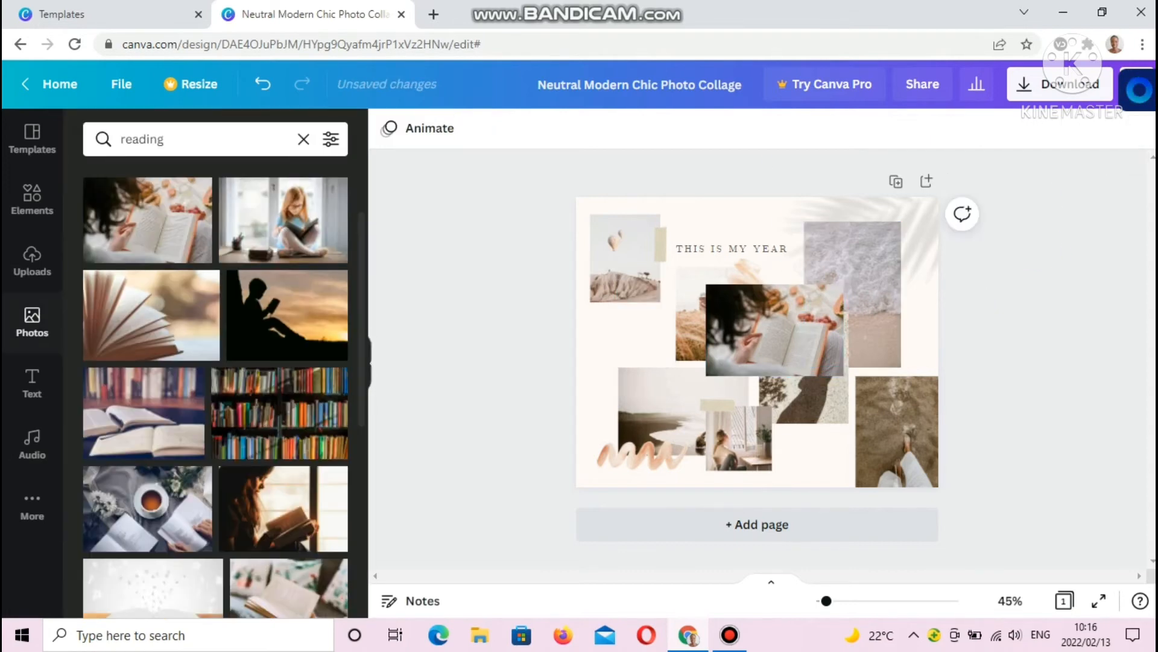
{"action": "left_click_drag", "start_coordinate": [775, 329], "coordinate": [682, 331]}
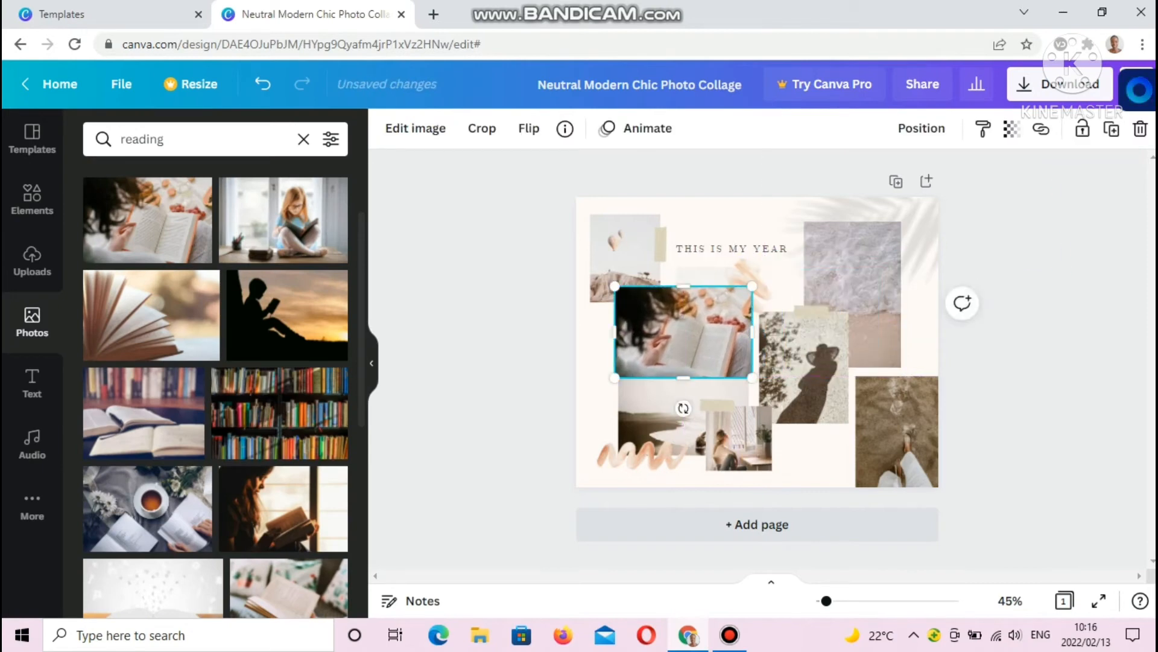
{"action": "left_click_drag", "start_coordinate": [751, 285], "coordinate": [651, 361]}
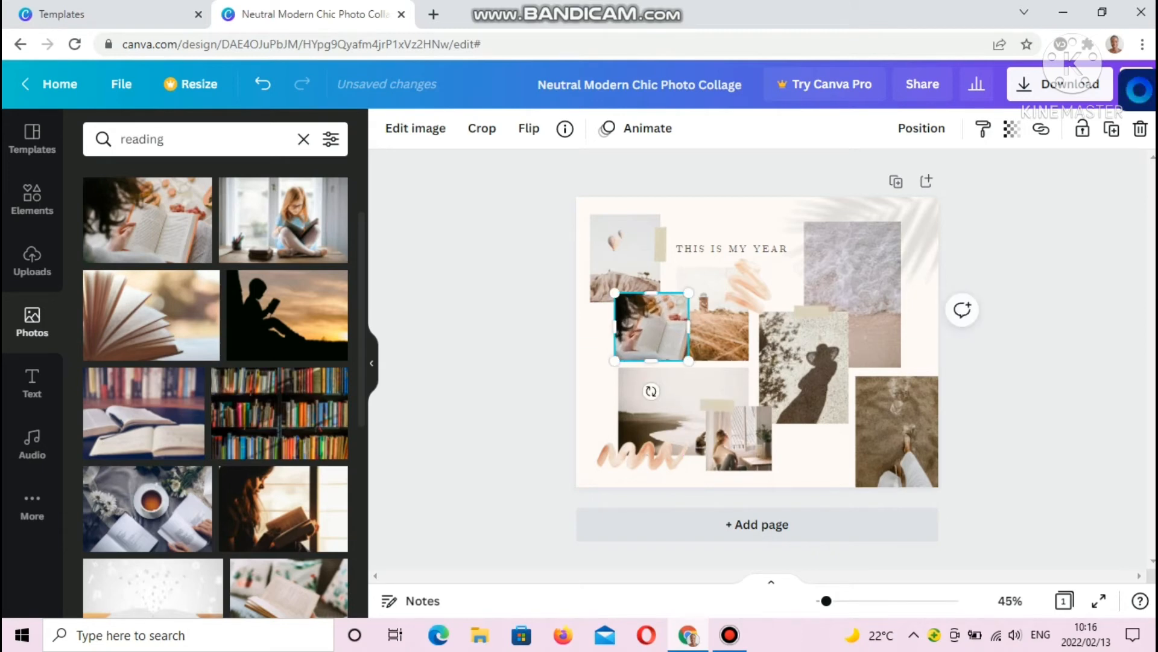
Search the photo library for "exercise" and add the photo of the woman stretching backwards on a pink mat
{"action": "left_click", "coordinate": [718, 323]}
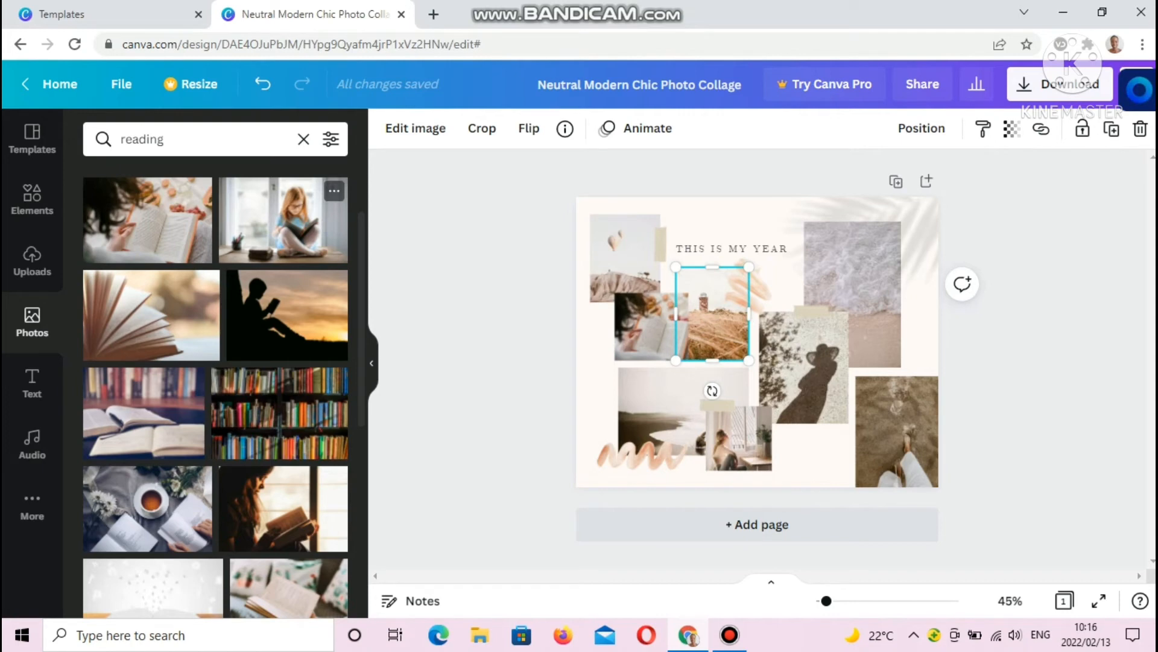
{"action": "left_click", "coordinate": [303, 140]}
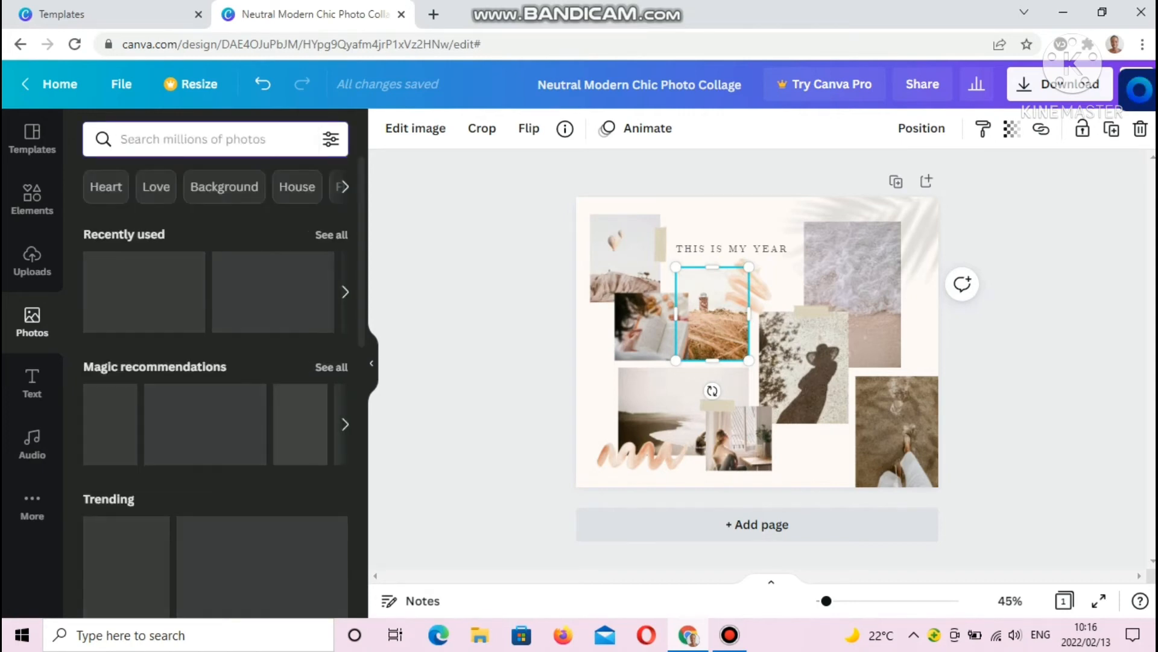
{"action": "type", "text": "exer"}
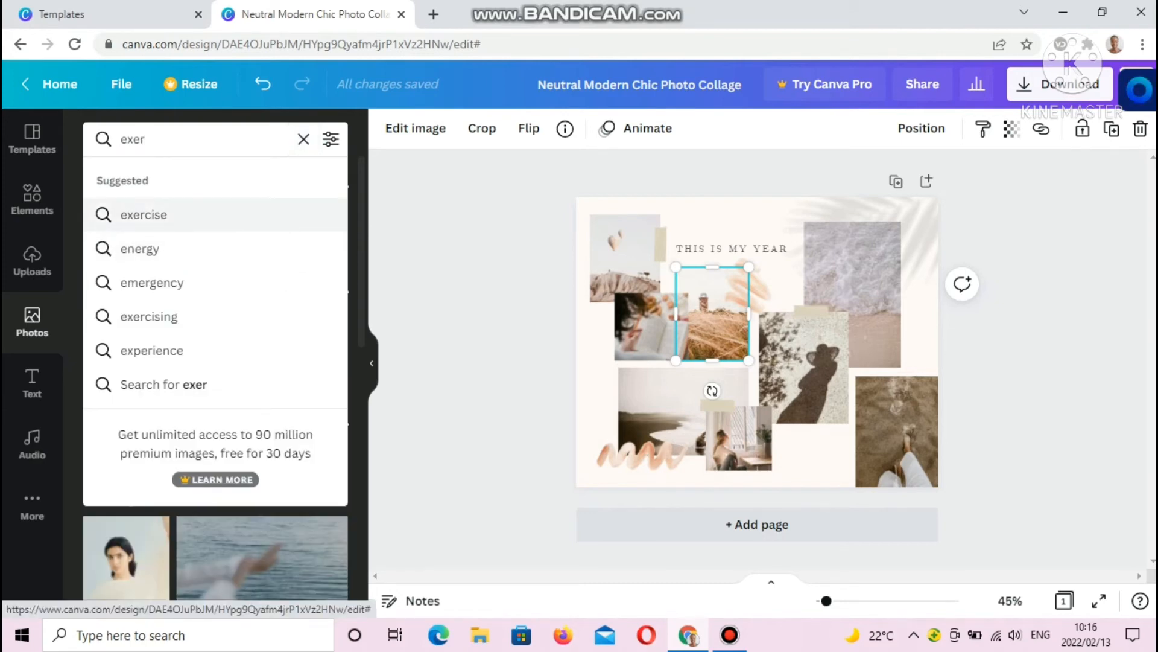
{"action": "left_click", "coordinate": [143, 215]}
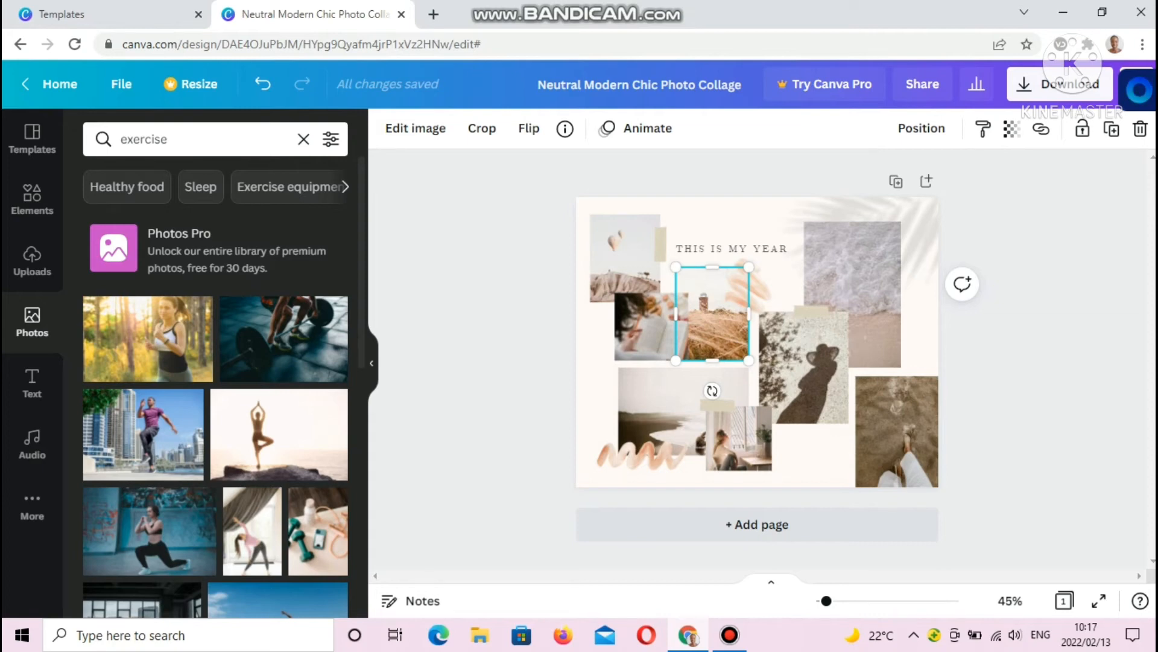
{"action": "scroll", "coordinate": [215, 386], "scroll_direction": "down", "scroll_amount": 2}
{"action": "scroll", "coordinate": [215, 386], "scroll_direction": "down", "scroll_amount": 4}
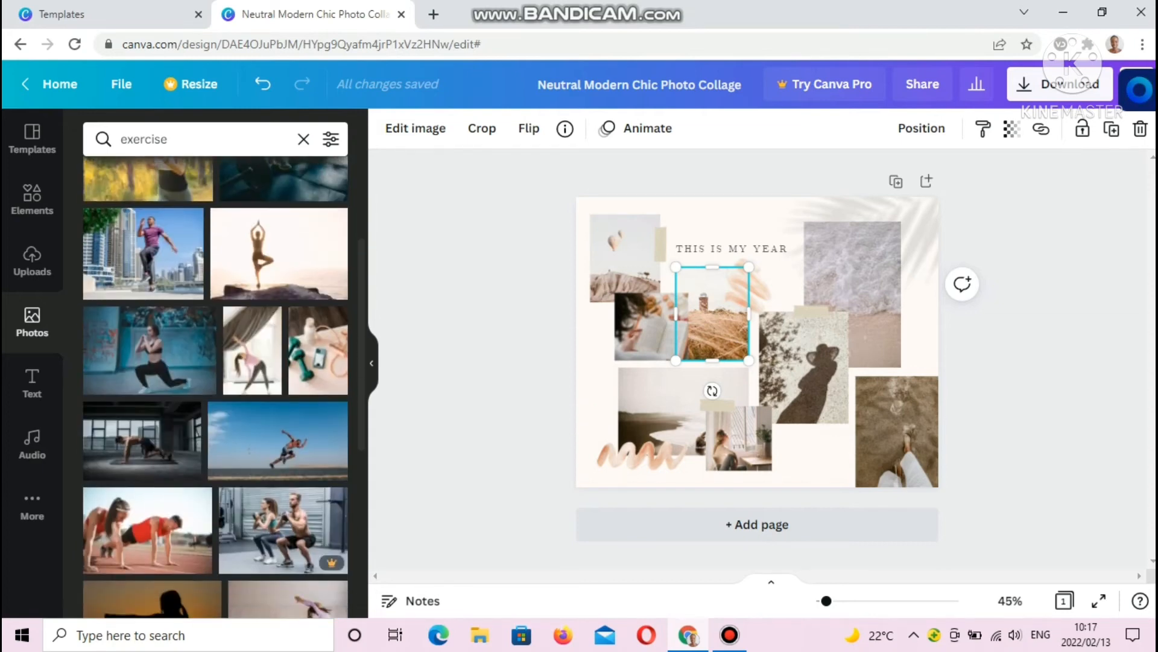
{"action": "scroll", "coordinate": [277, 410], "scroll_direction": "down", "scroll_amount": 1}
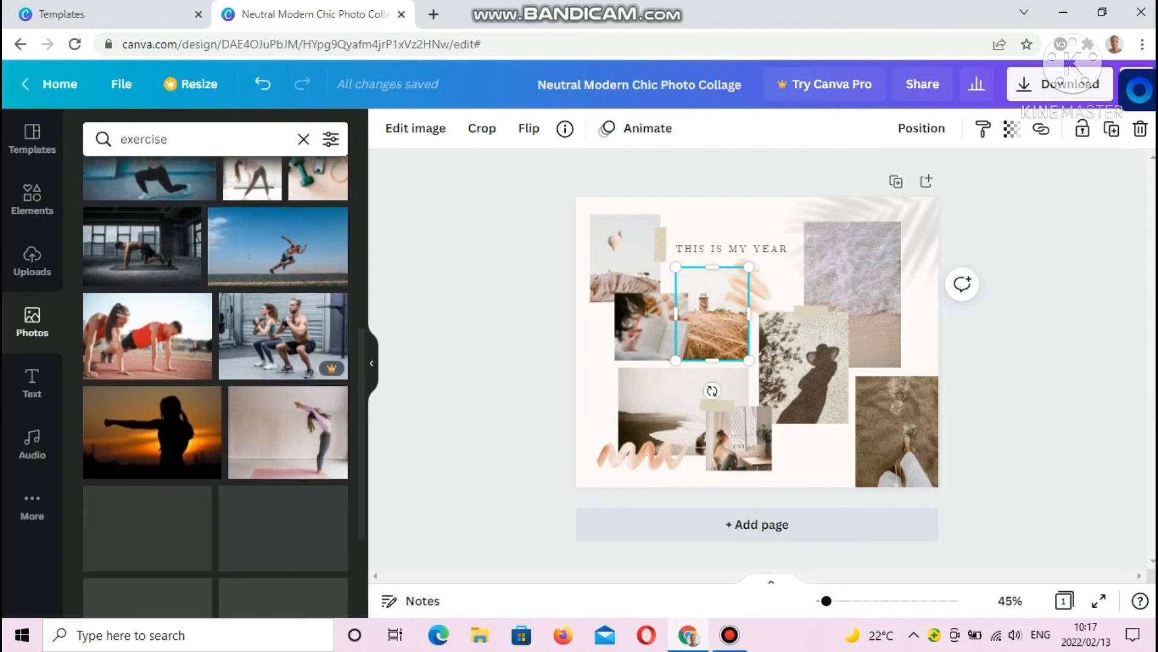
{"action": "left_click", "coordinate": [283, 417]}
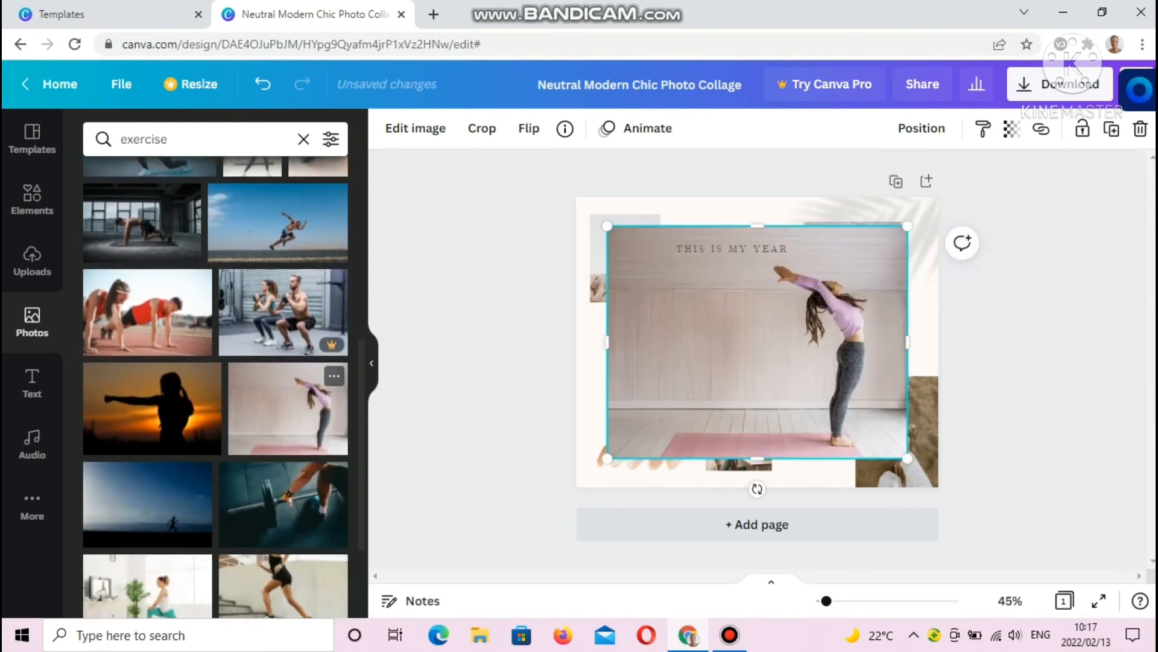
{"action": "left_click", "coordinate": [333, 376]}
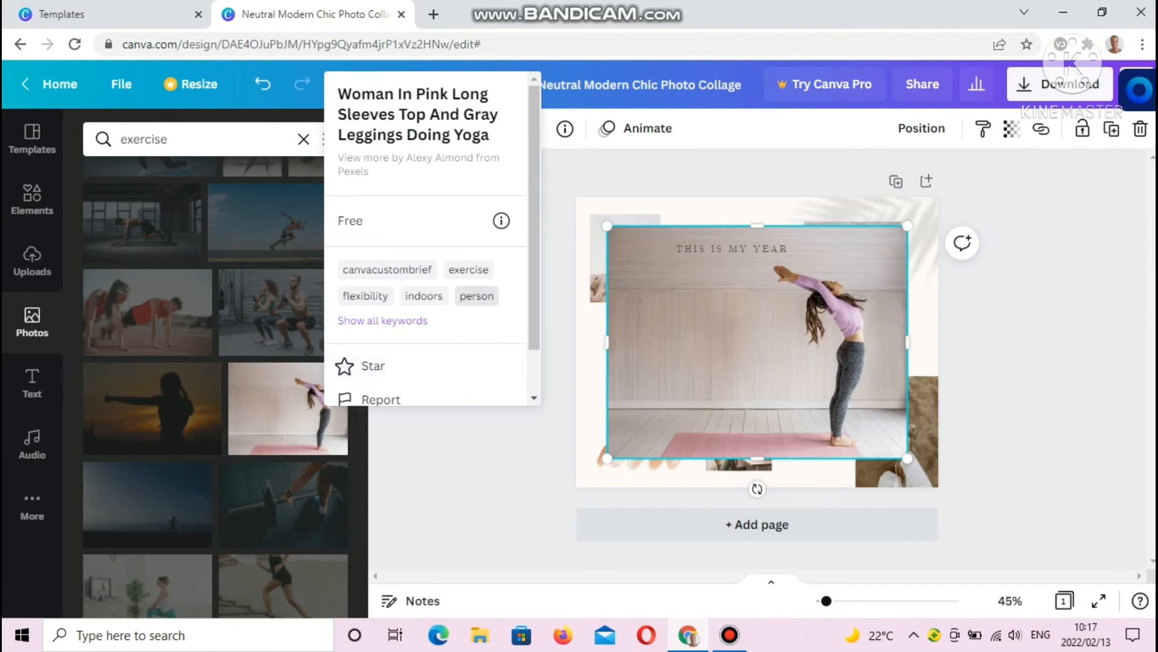
{"action": "scroll", "coordinate": [425, 362], "scroll_direction": "down", "scroll_amount": 1}
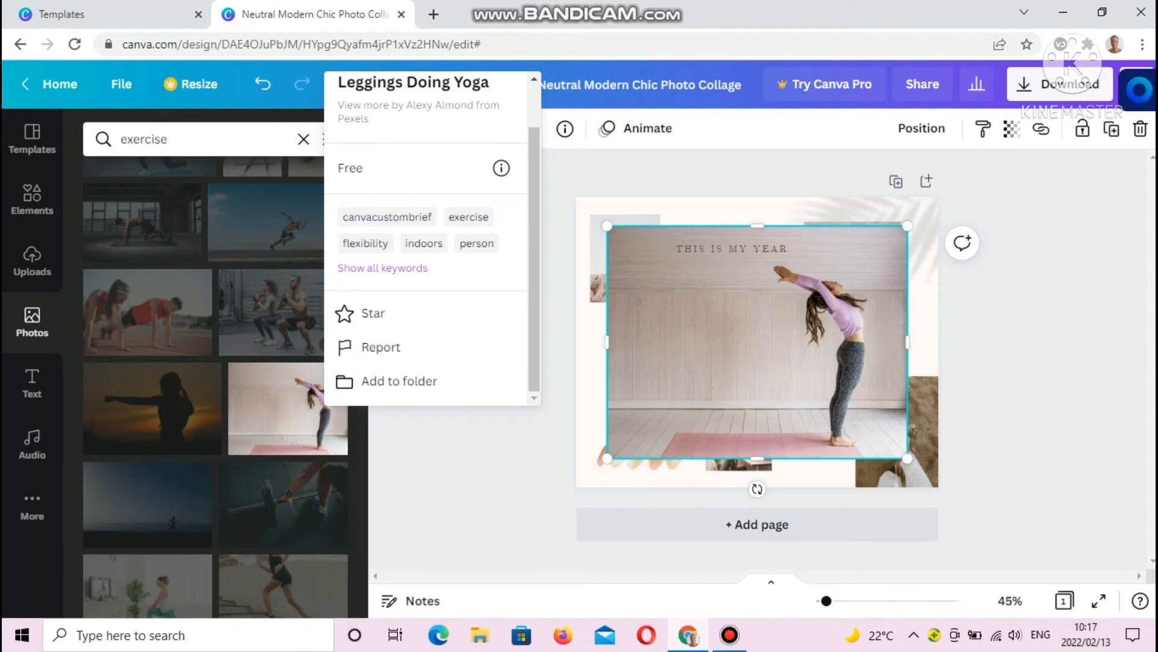
{"action": "left_click", "coordinate": [473, 449]}
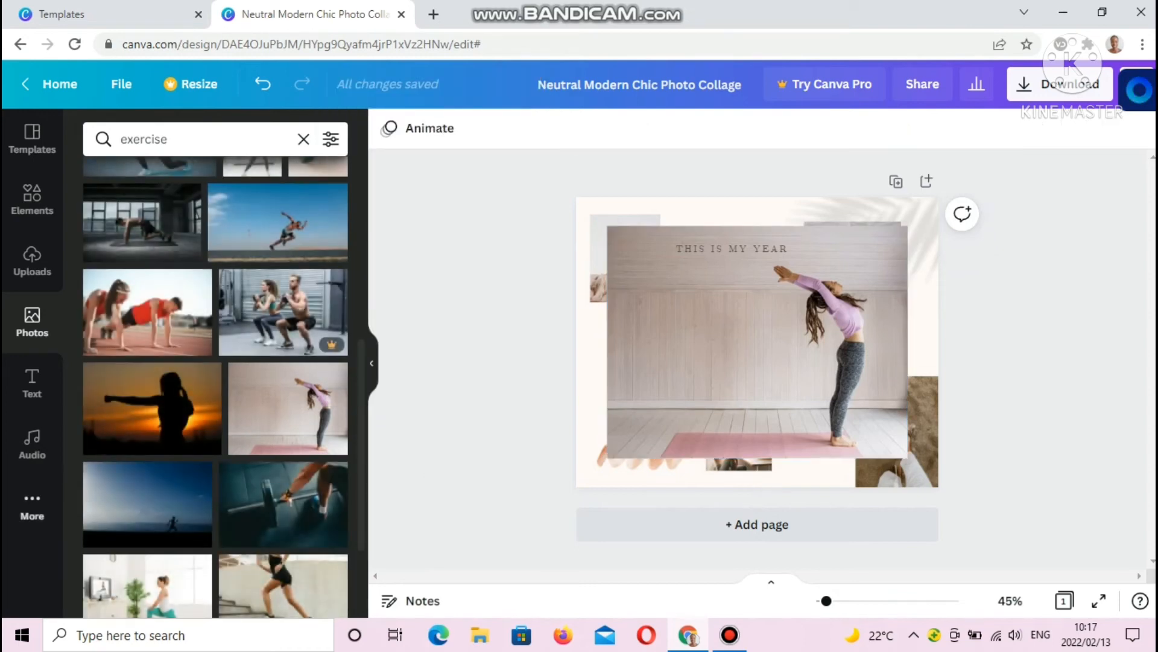
{"action": "left_click", "coordinate": [32, 505]}
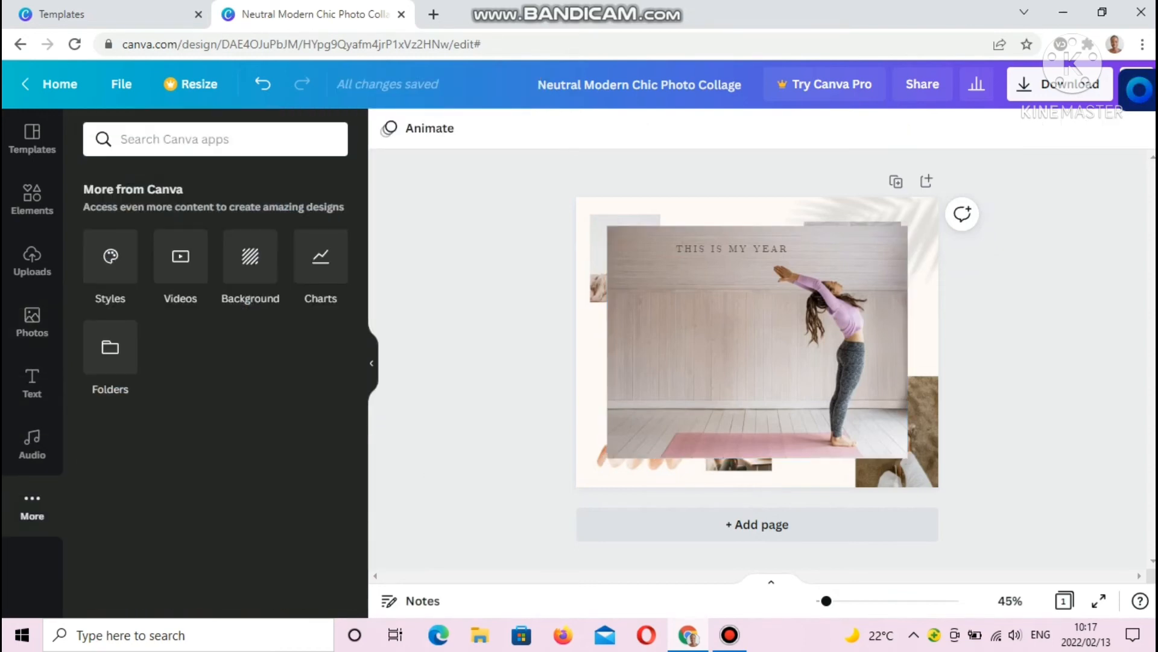
{"action": "left_click", "coordinate": [32, 320]}
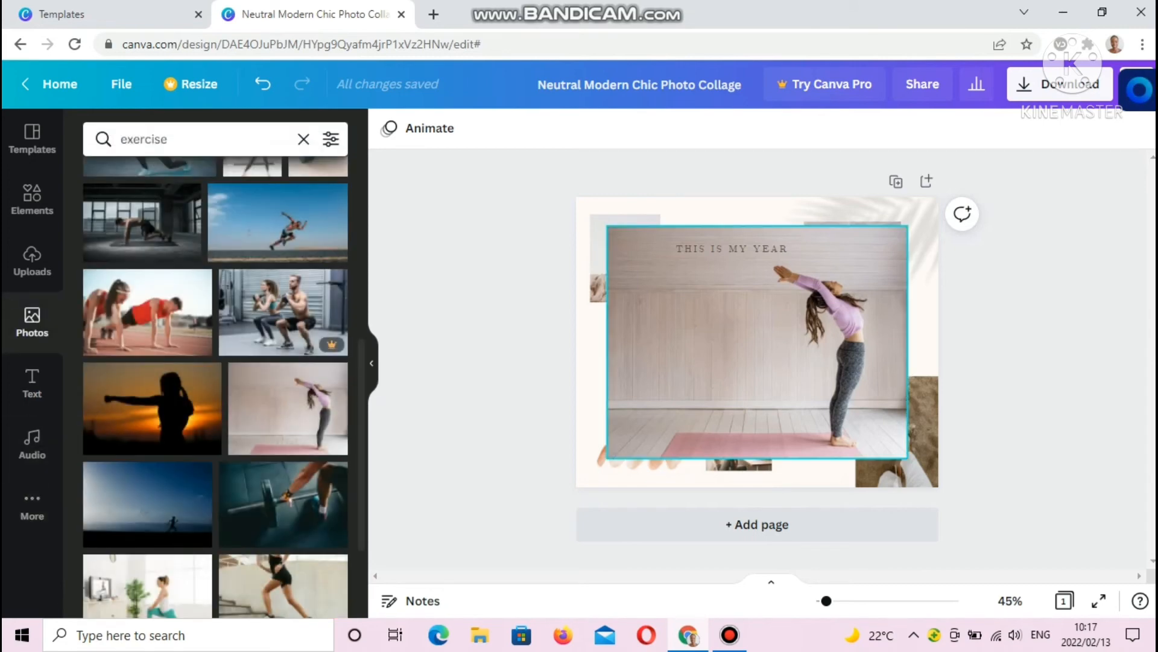
Shrink the photo of the woman stretching on a pink mat to about half its width and move it onto the sea-foam beach photo
{"action": "left_click", "coordinate": [757, 342]}
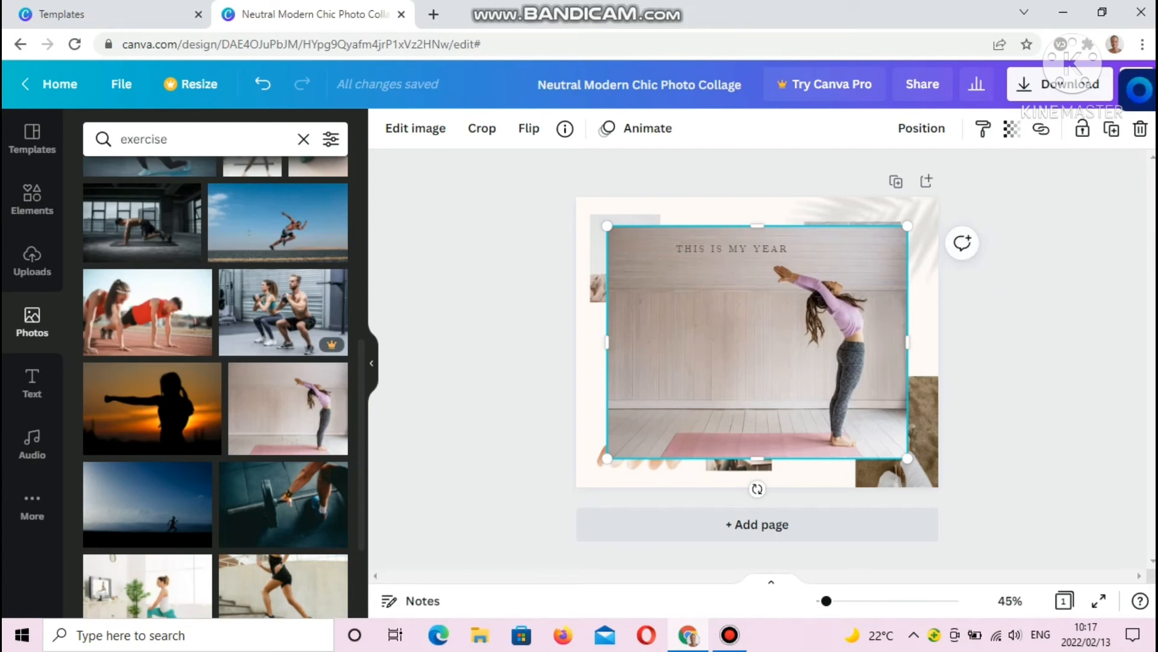
{"action": "left_click_drag", "start_coordinate": [907, 226], "coordinate": [757, 342]}
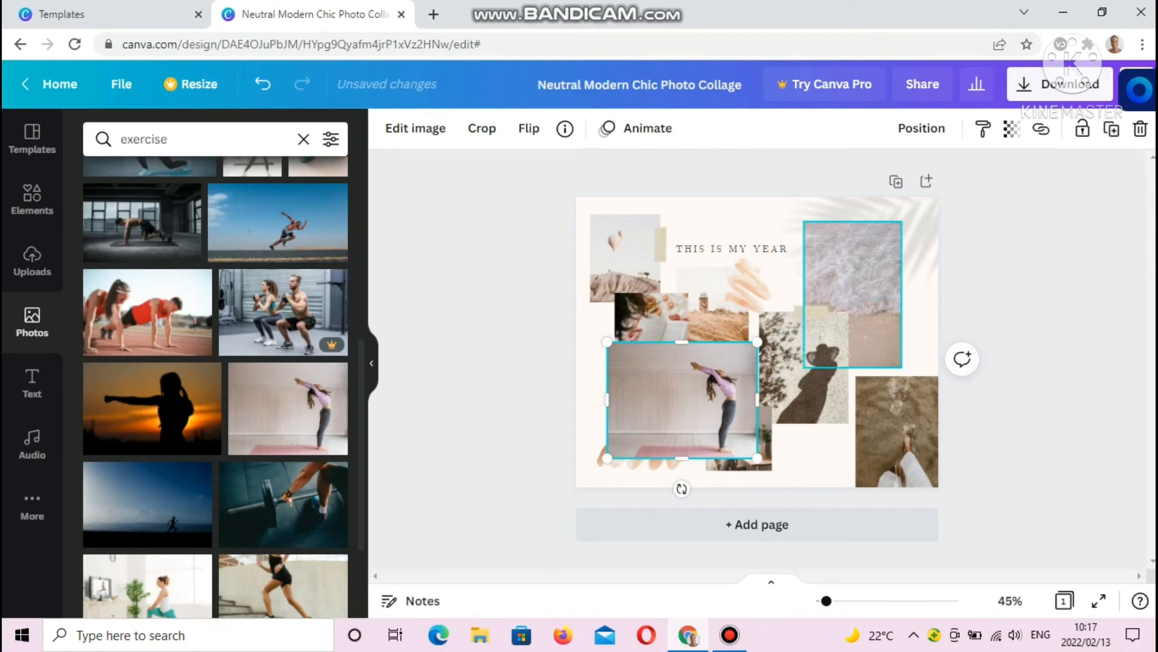
{"action": "left_click", "coordinate": [854, 271]}
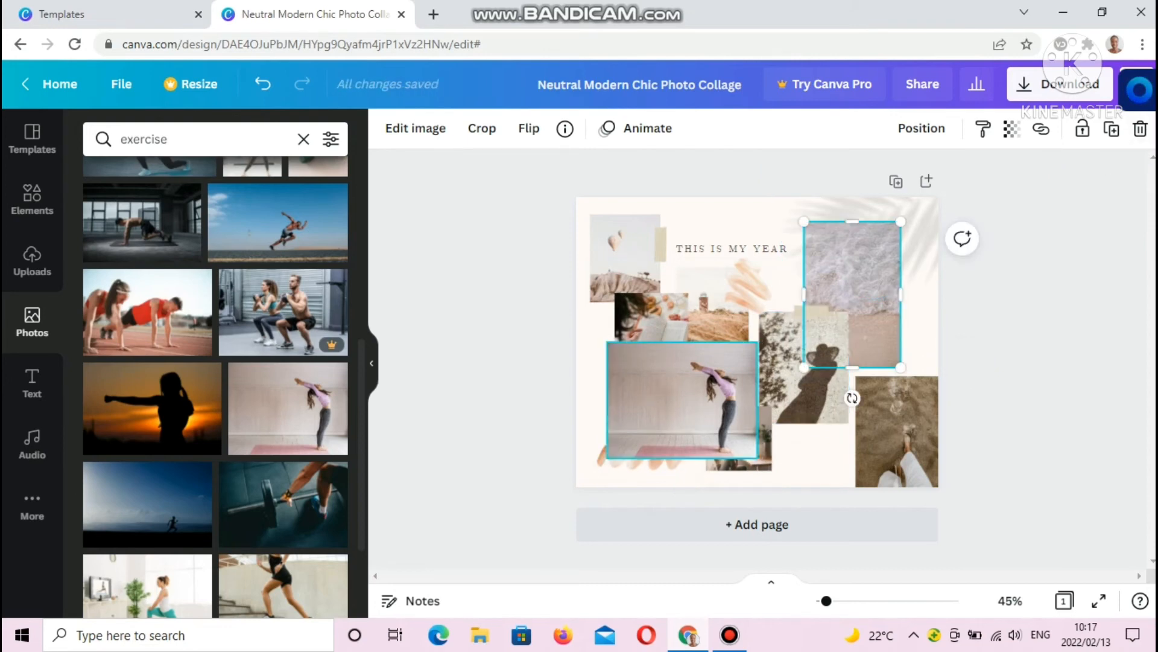
{"action": "left_click_drag", "start_coordinate": [682, 400], "coordinate": [824, 279]}
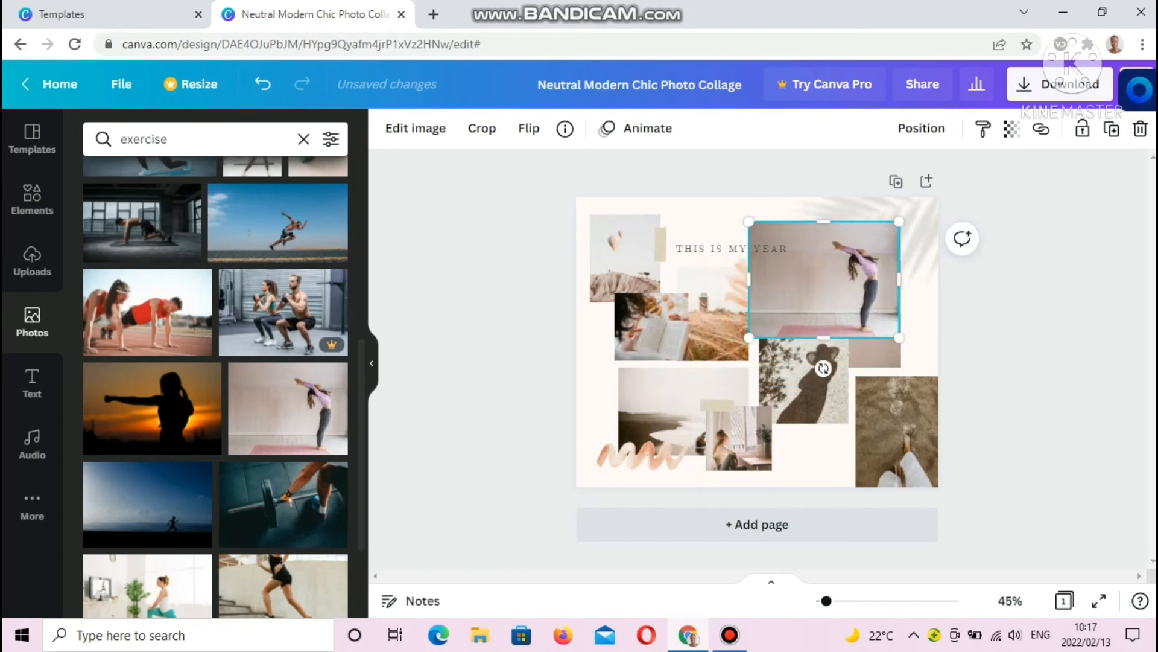
Crop the stretching photo's width and extend its height so it exactly covers the sea-foam beach photo
{"action": "left_click_drag", "start_coordinate": [749, 279], "coordinate": [804, 279]}
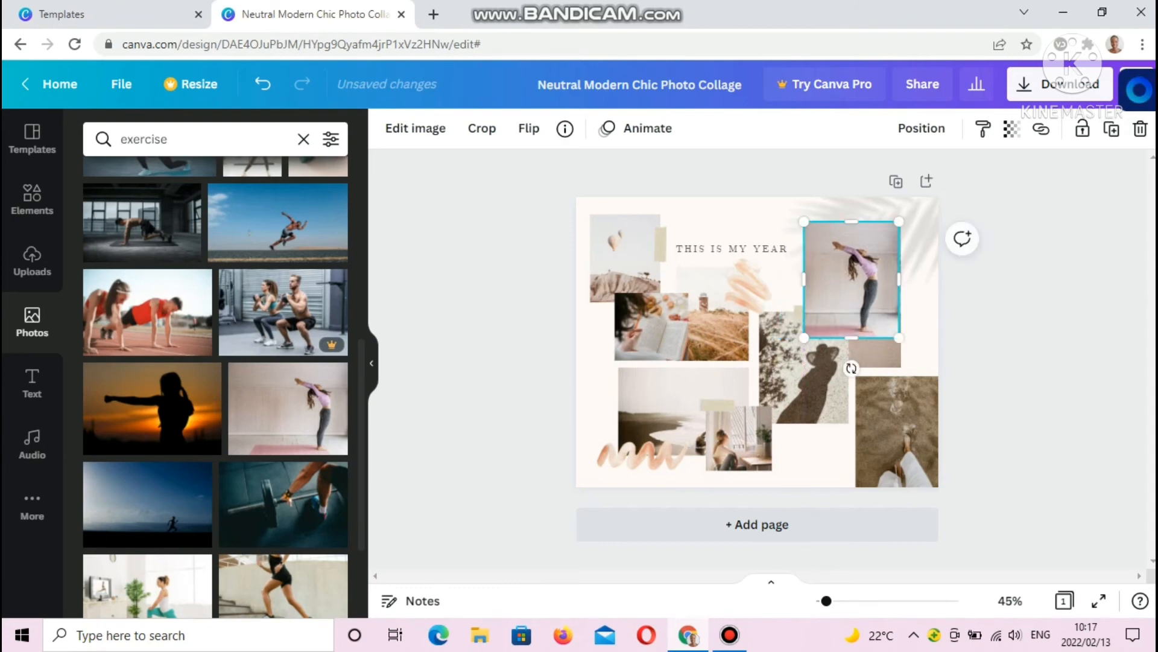
{"action": "left_click_drag", "start_coordinate": [852, 337], "coordinate": [852, 367]}
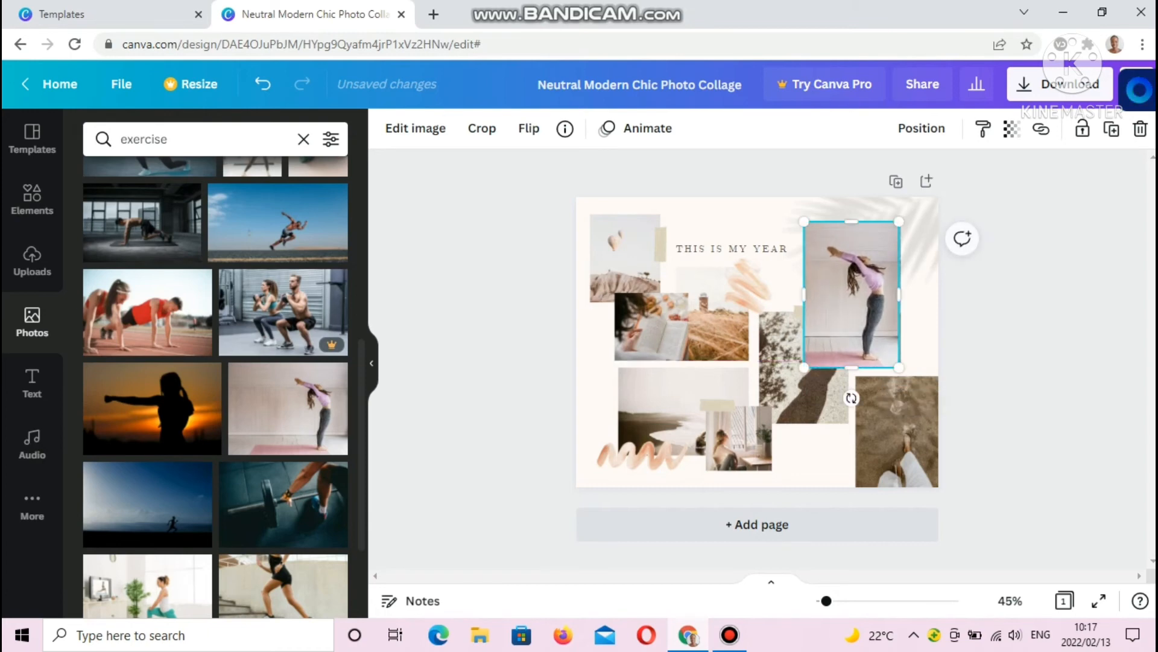
{"action": "left_click_drag", "start_coordinate": [899, 295], "coordinate": [901, 294]}
{"action": "left_click", "coordinate": [989, 319]}
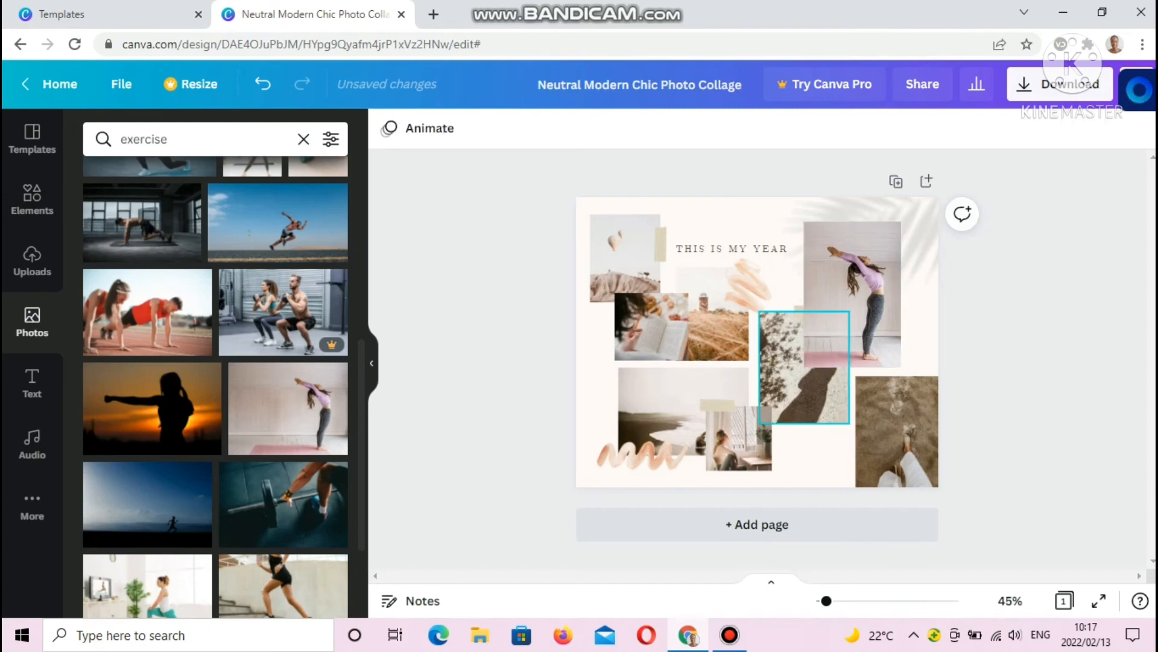
Search the photo library for "traveling" and browse for a picture to replace the photo of feet on the sand
{"action": "left_click", "coordinate": [897, 431]}
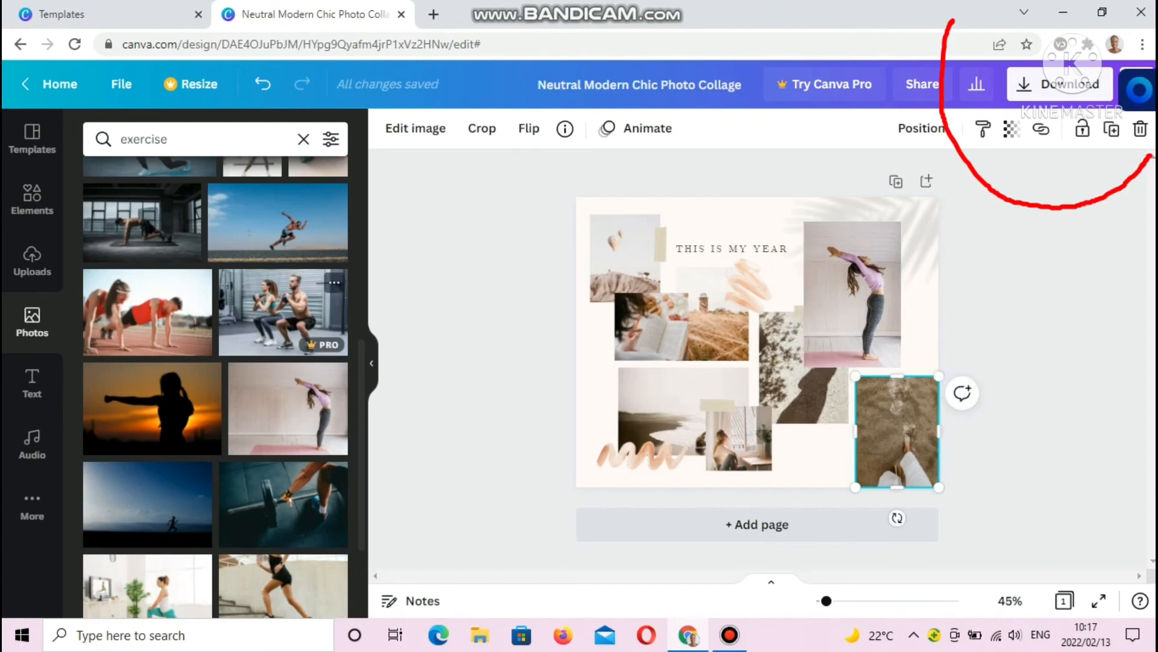
{"action": "left_click", "coordinate": [303, 139]}
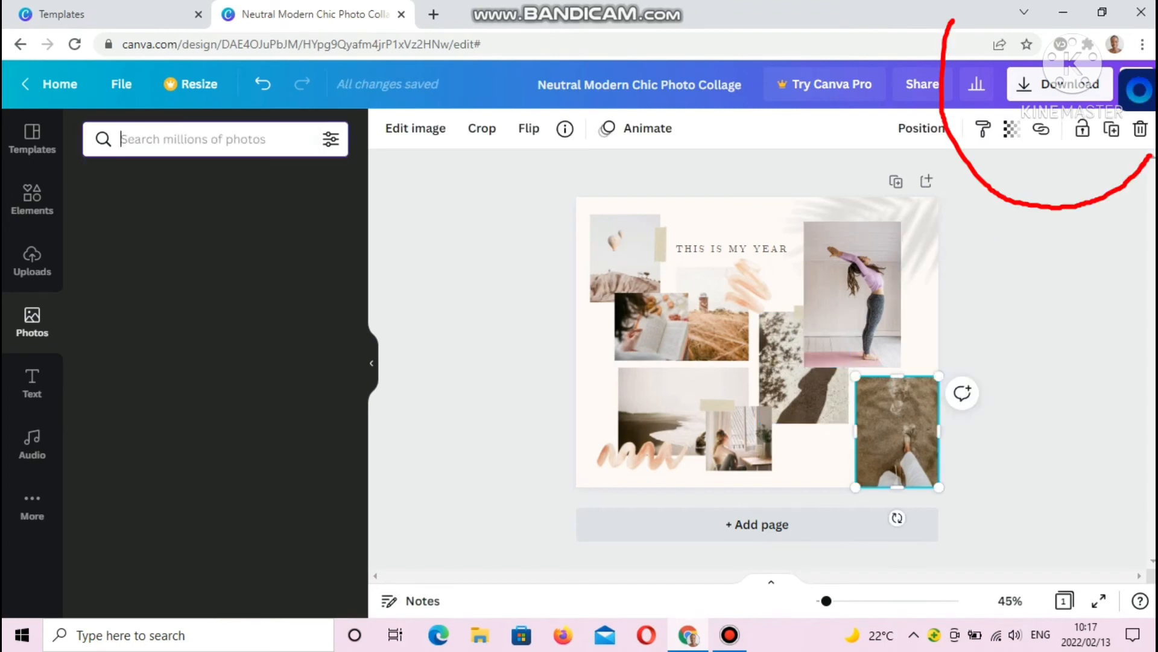
{"action": "type", "text": "travel"}
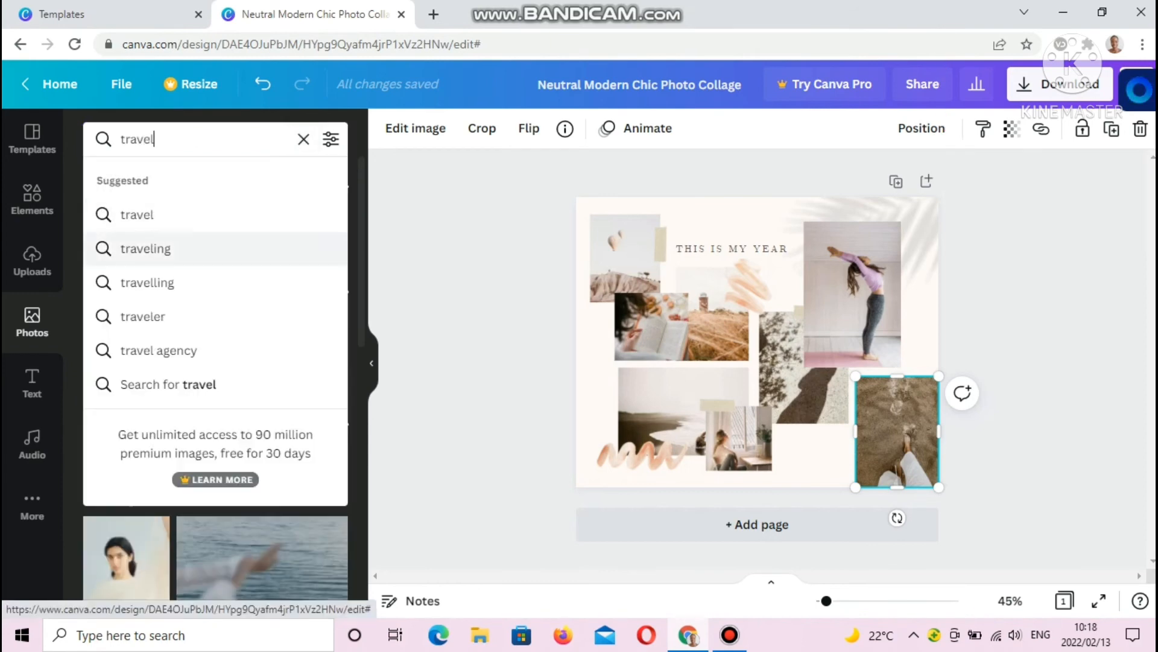
{"action": "left_click", "coordinate": [144, 248]}
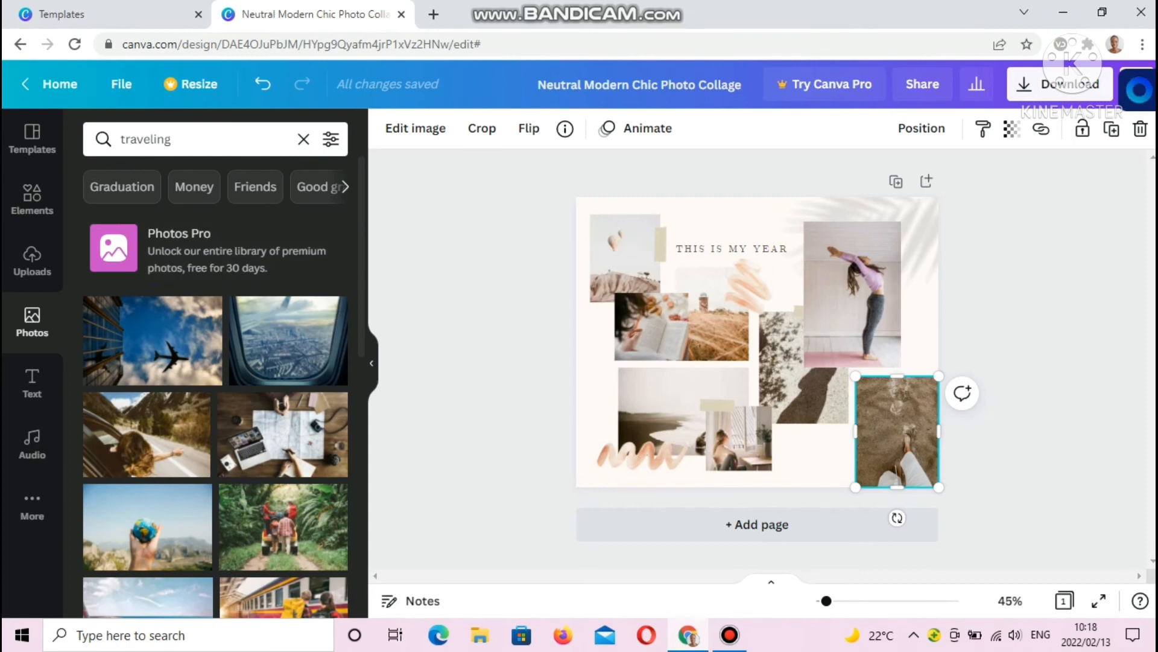
{"action": "scroll", "coordinate": [215, 386], "scroll_direction": "down", "scroll_amount": 2}
{"action": "scroll", "coordinate": [215, 386], "scroll_direction": "down", "scroll_amount": 3}
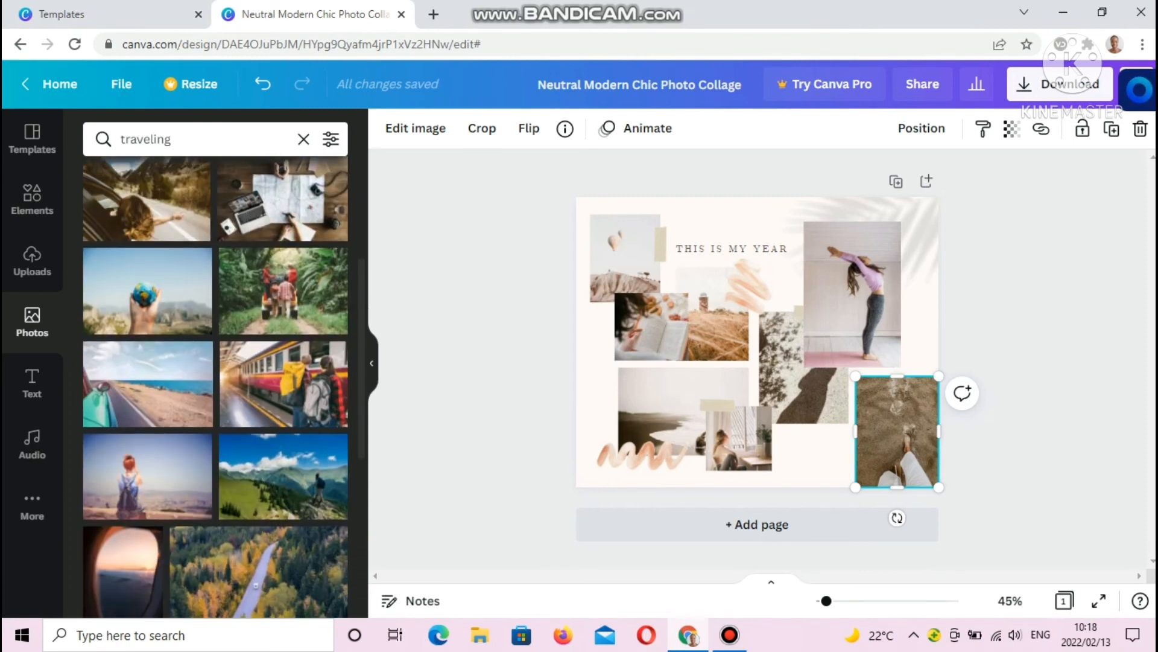
{"action": "scroll", "coordinate": [215, 386], "scroll_direction": "down", "scroll_amount": 2}
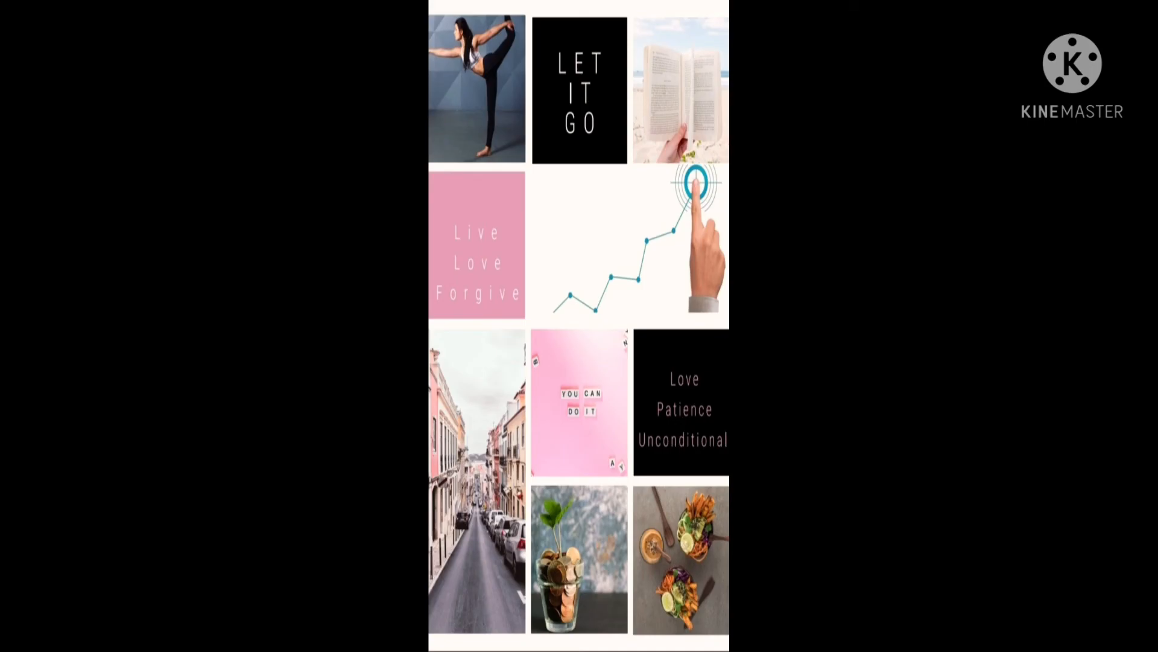